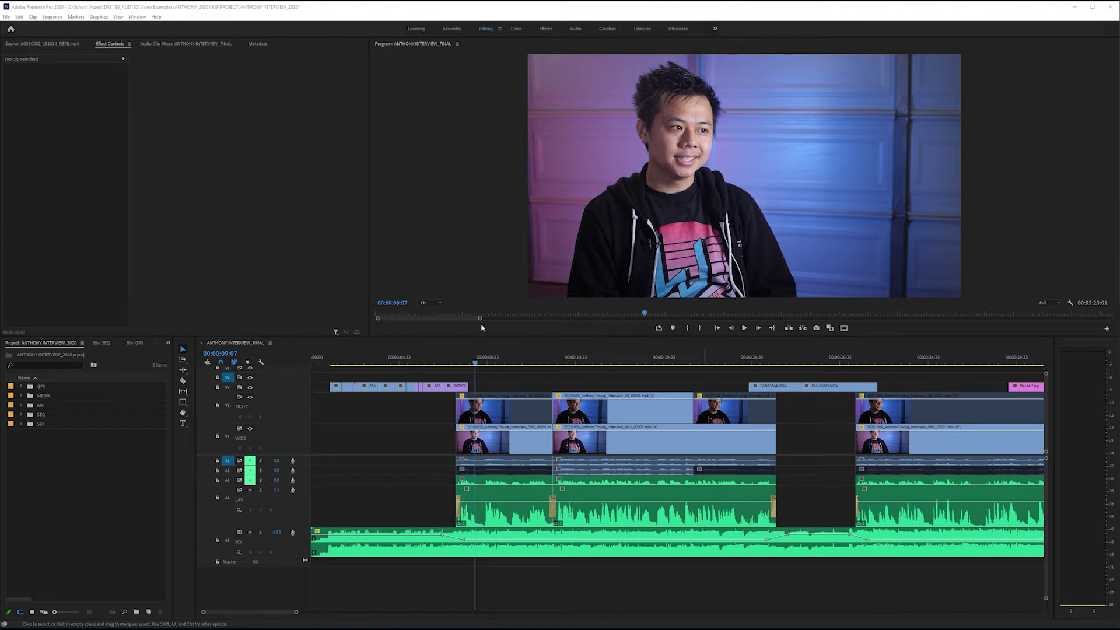
Step: Replay the interview from an earlier point and stop the playhead at 00:00:11:02
left_click(414, 363)
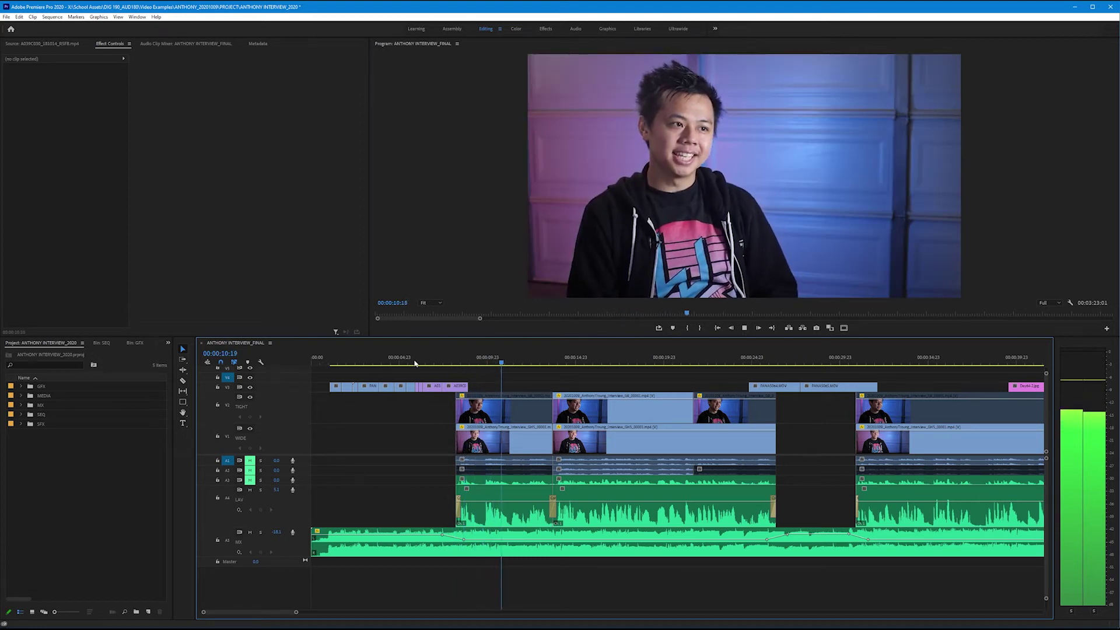
key("space")
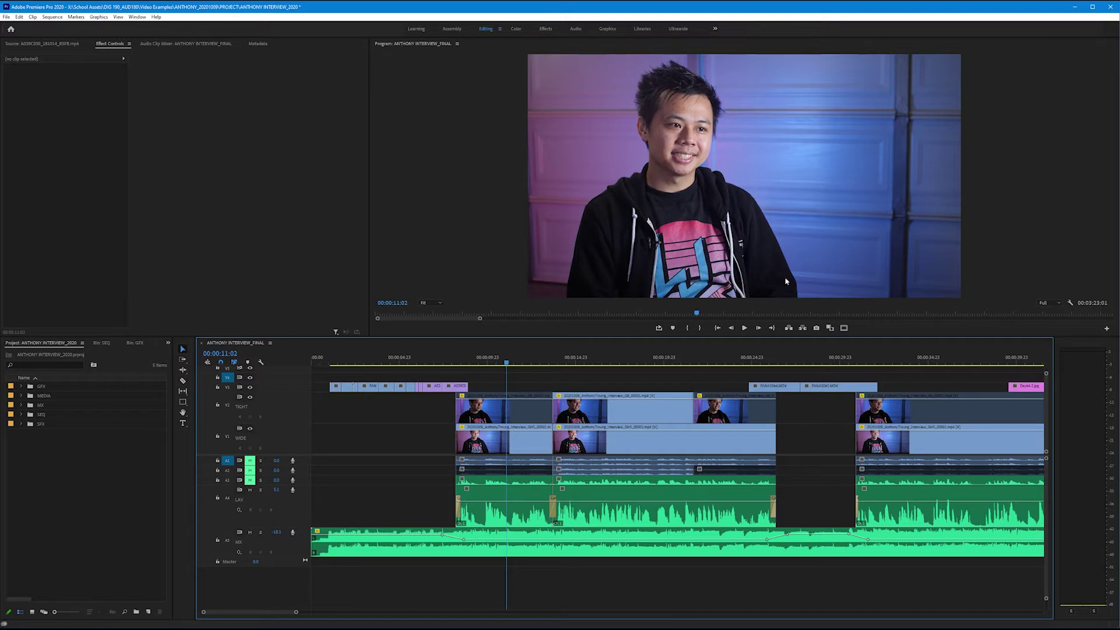
left_click(182, 424)
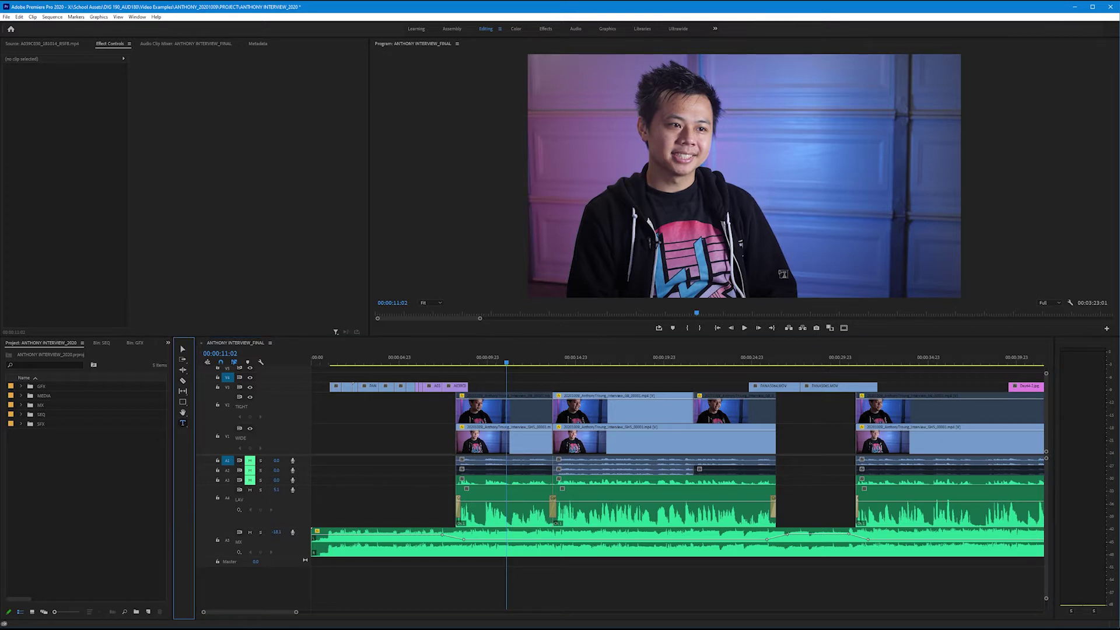
left_click(803, 245)
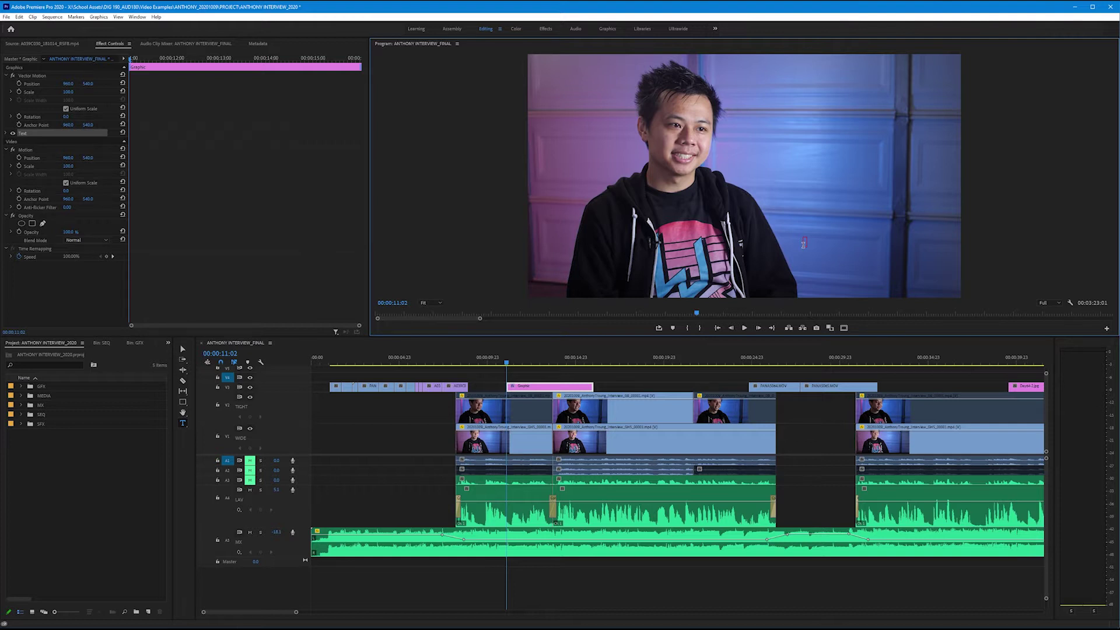
type("ANTHONY TROUNG")
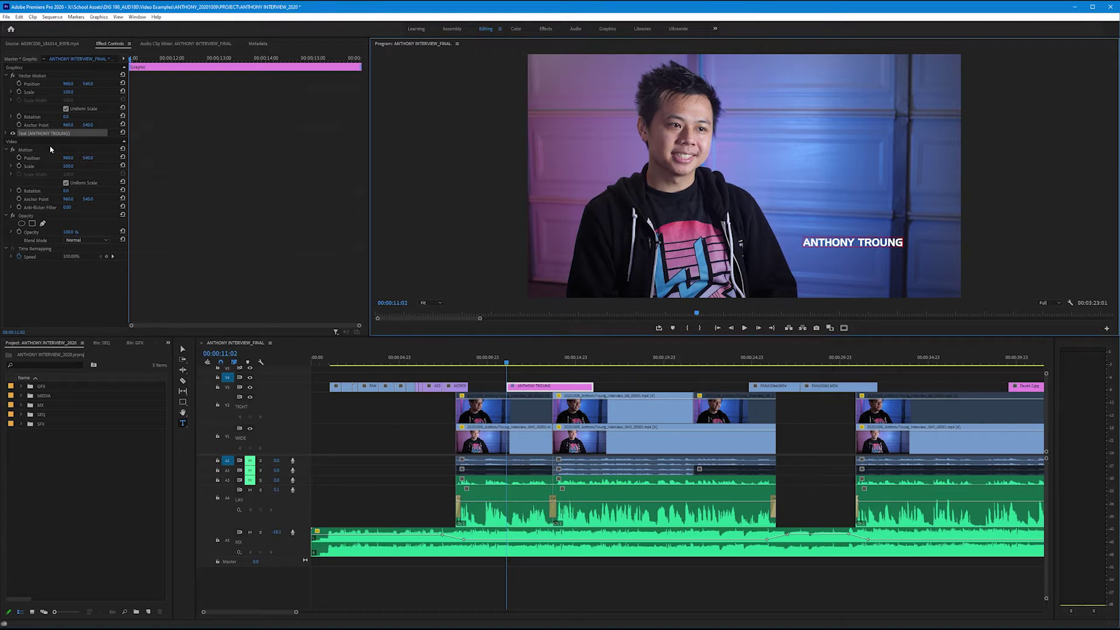
left_click(7, 134)
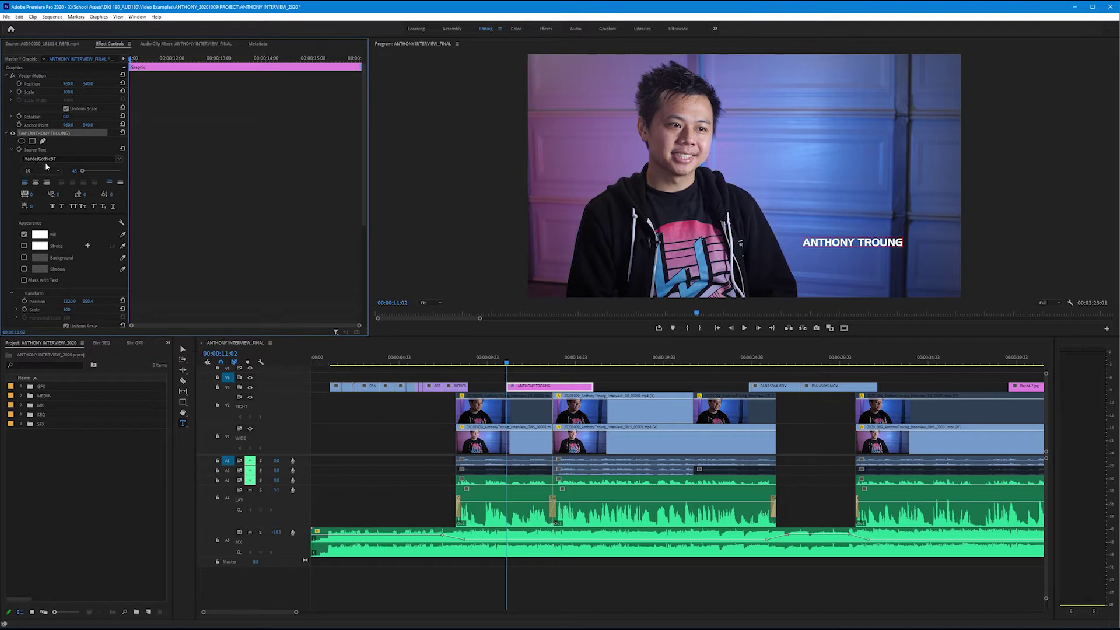
left_click(74, 170)
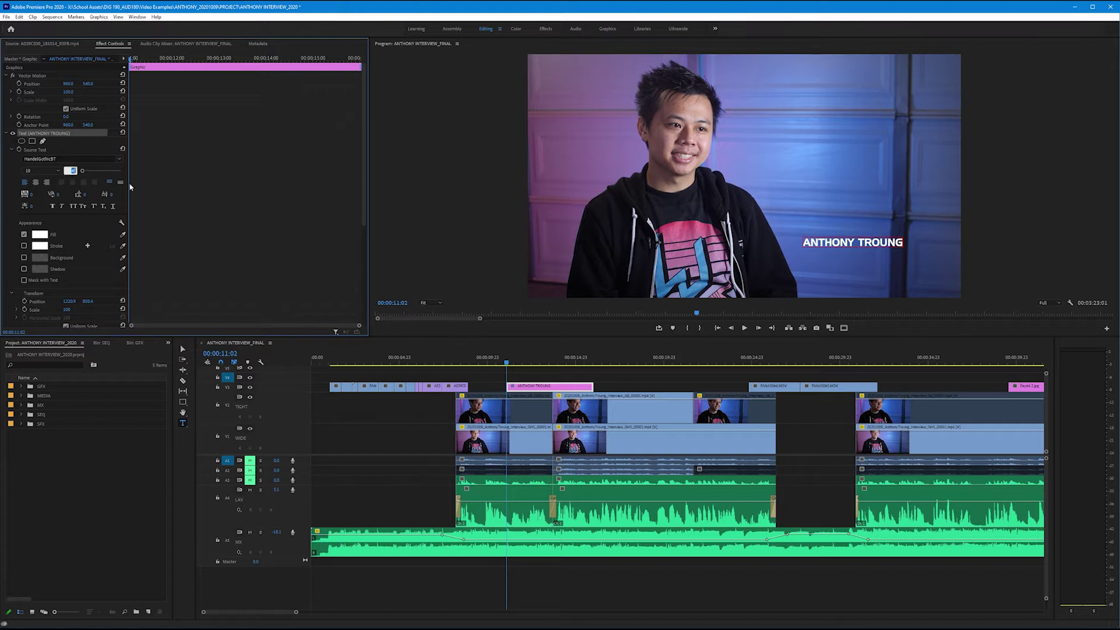
left_click(162, 182)
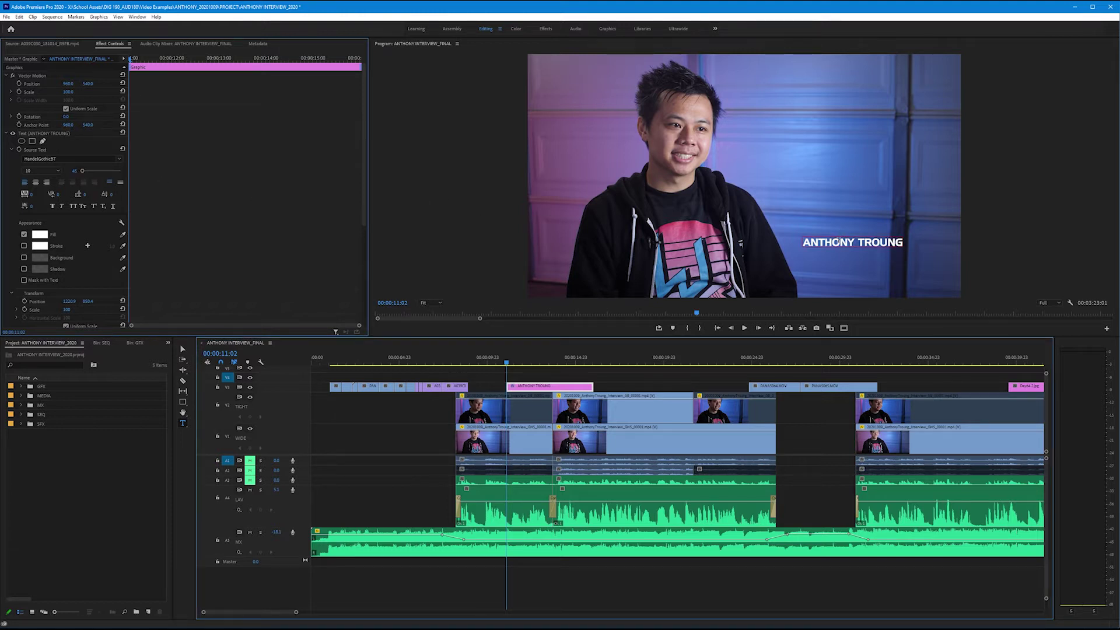
double_click(837, 242)
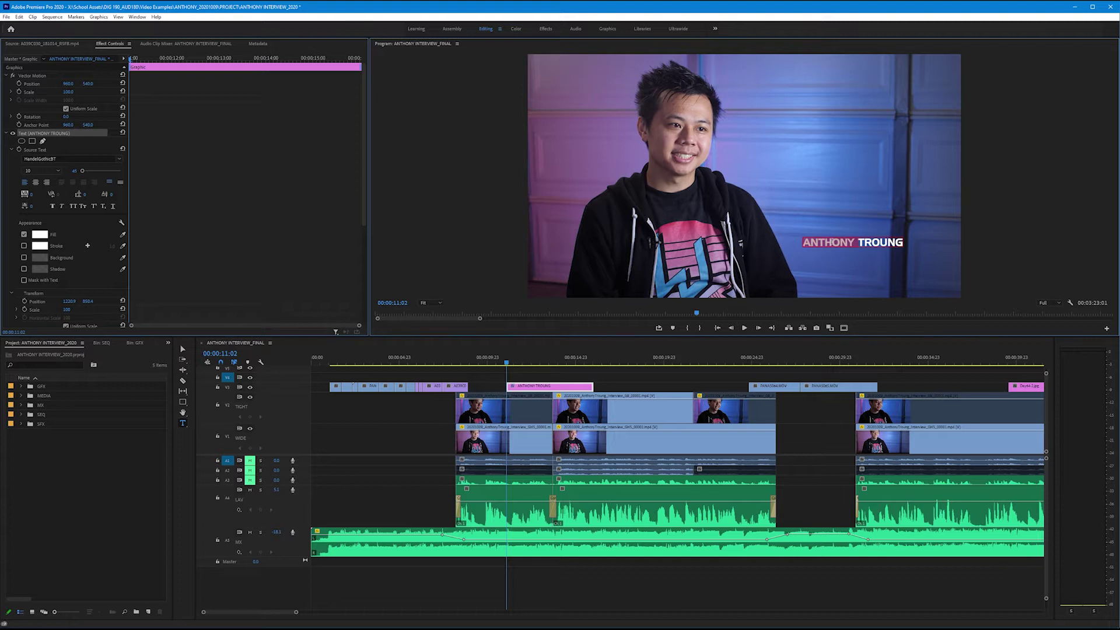
triple_click(832, 242)
left_click(72, 170)
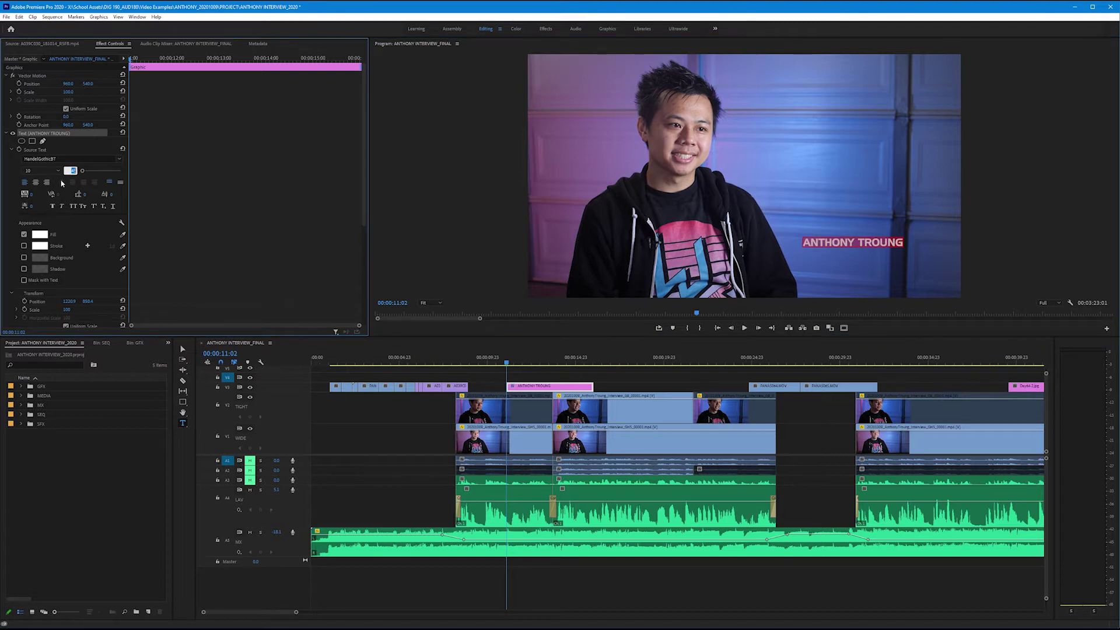
type("60")
key("Return")
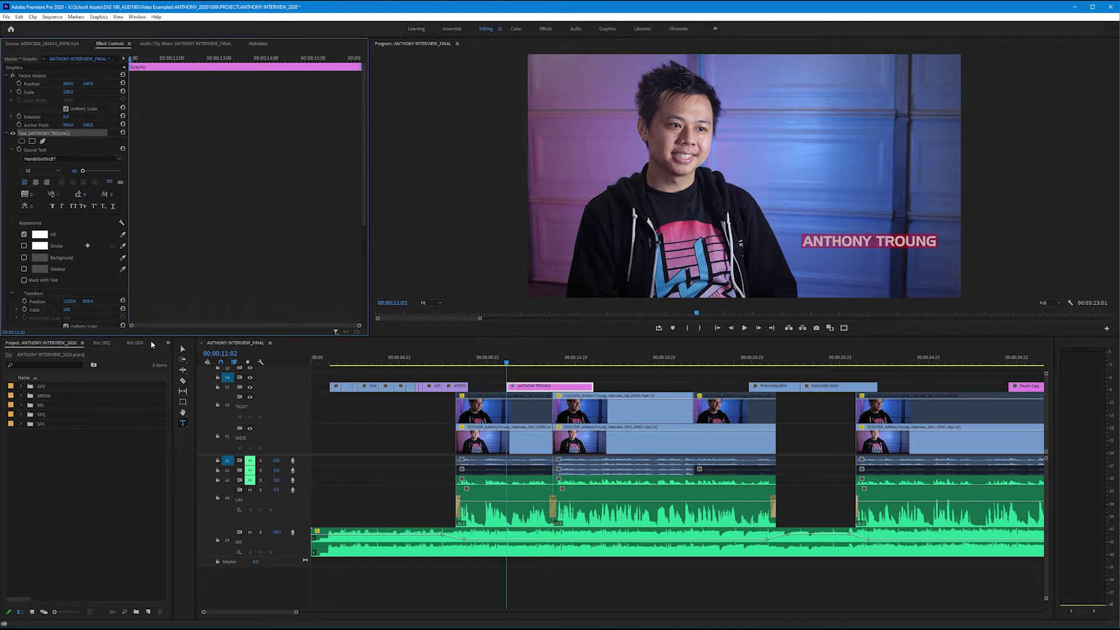
left_click(181, 350)
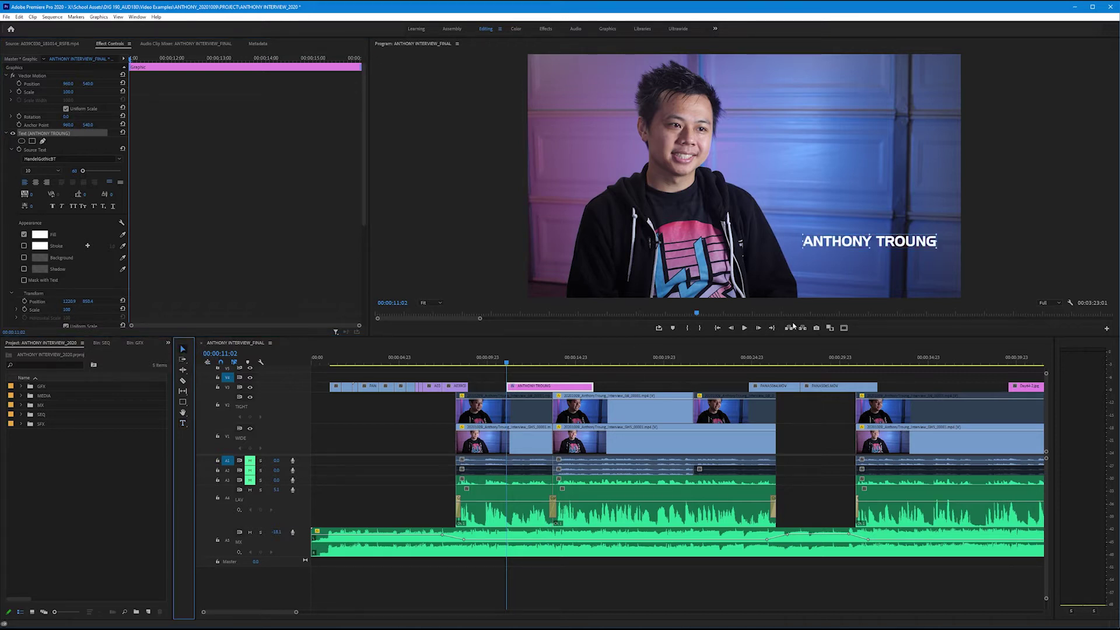
left_click_drag(851, 245, 819, 234)
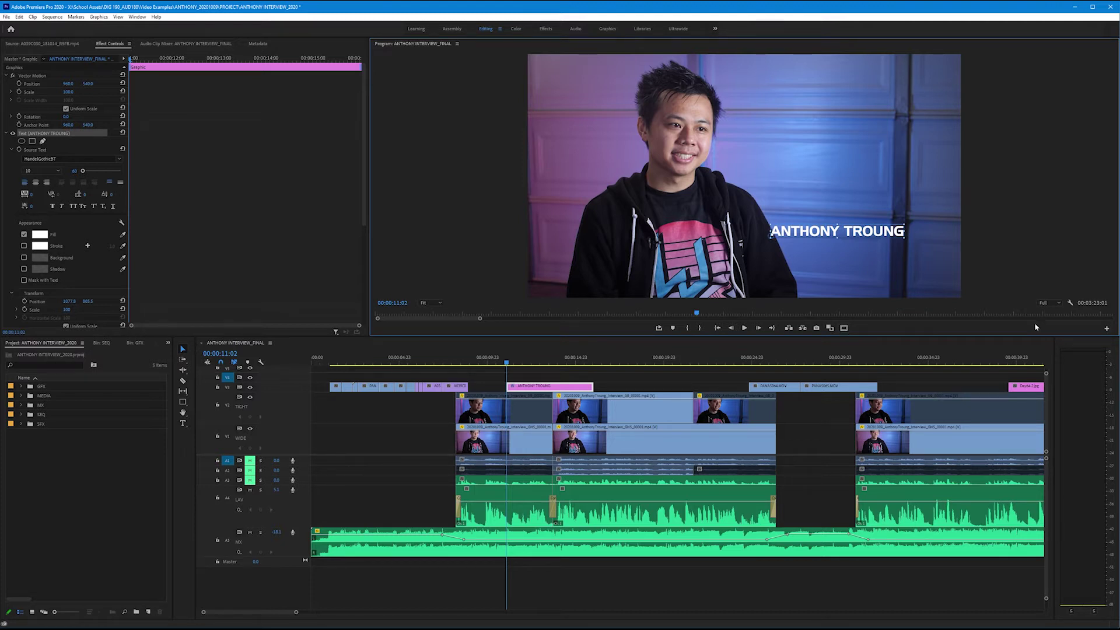
Step: Turn on the Safe Margins guides in the Program monitor
left_click(1106, 330)
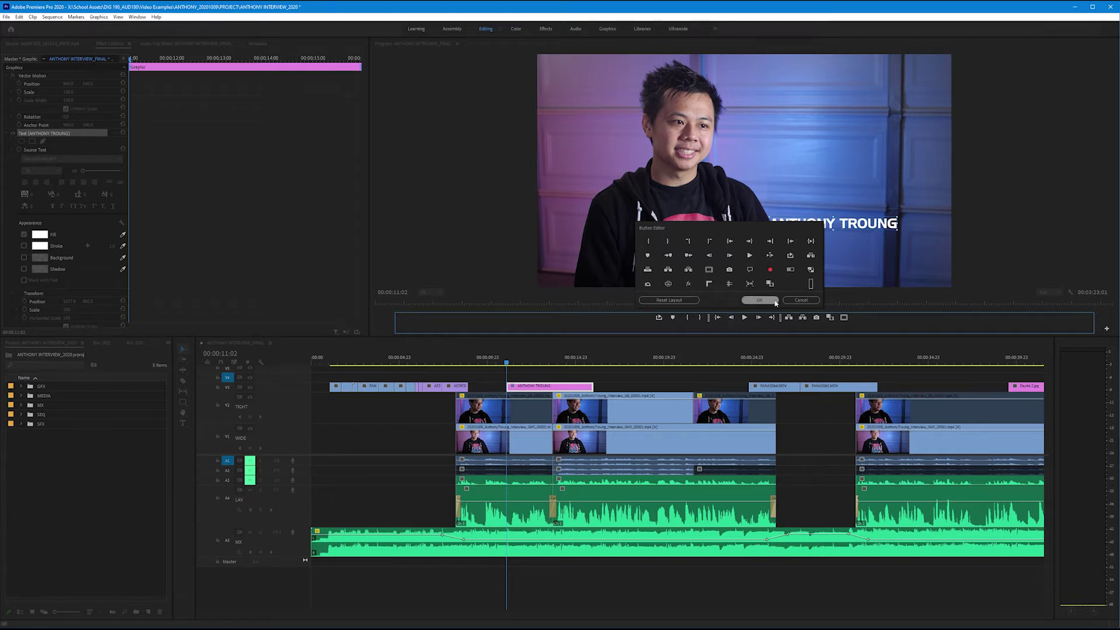
left_click(801, 300)
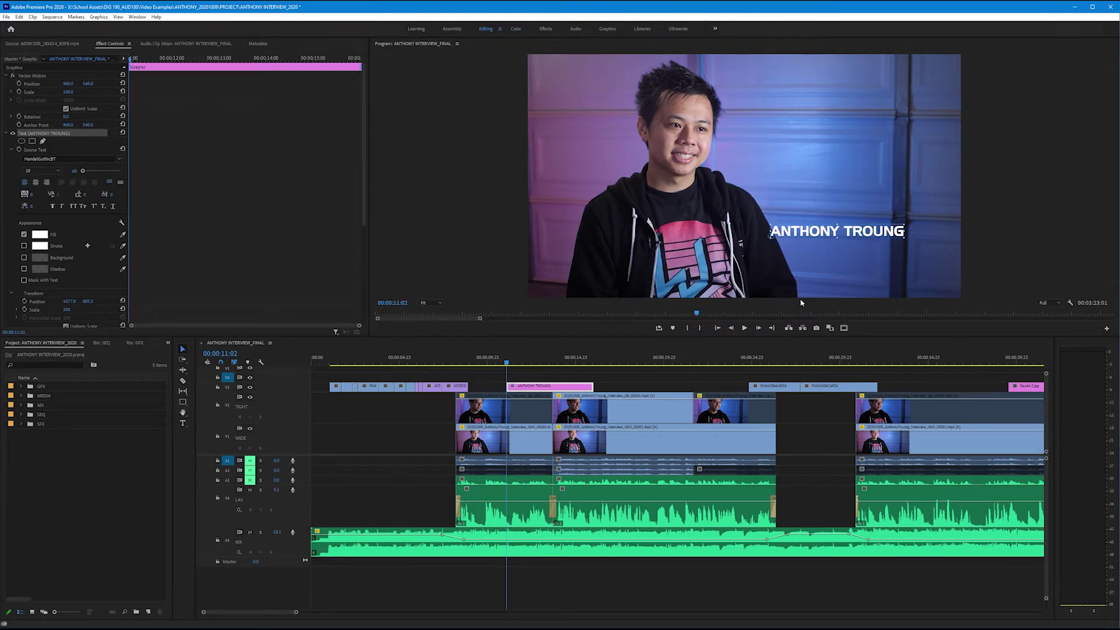
left_click(845, 327)
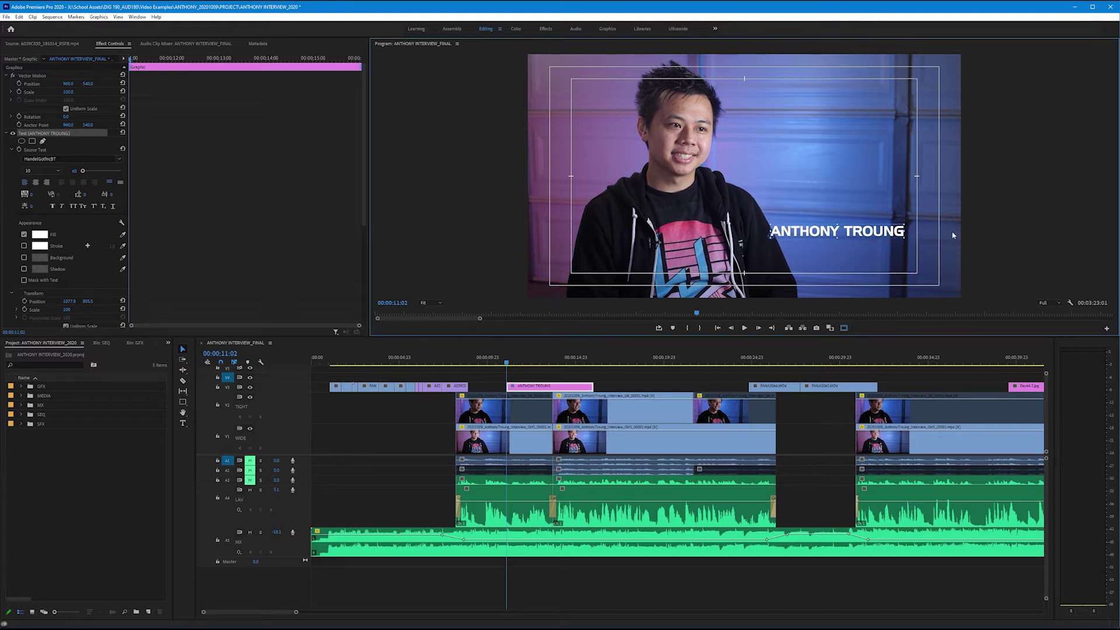
Step: Fit the title just inside the lower-right title-safe margin and move its clip to V4
left_click_drag(859, 233, 904, 282)
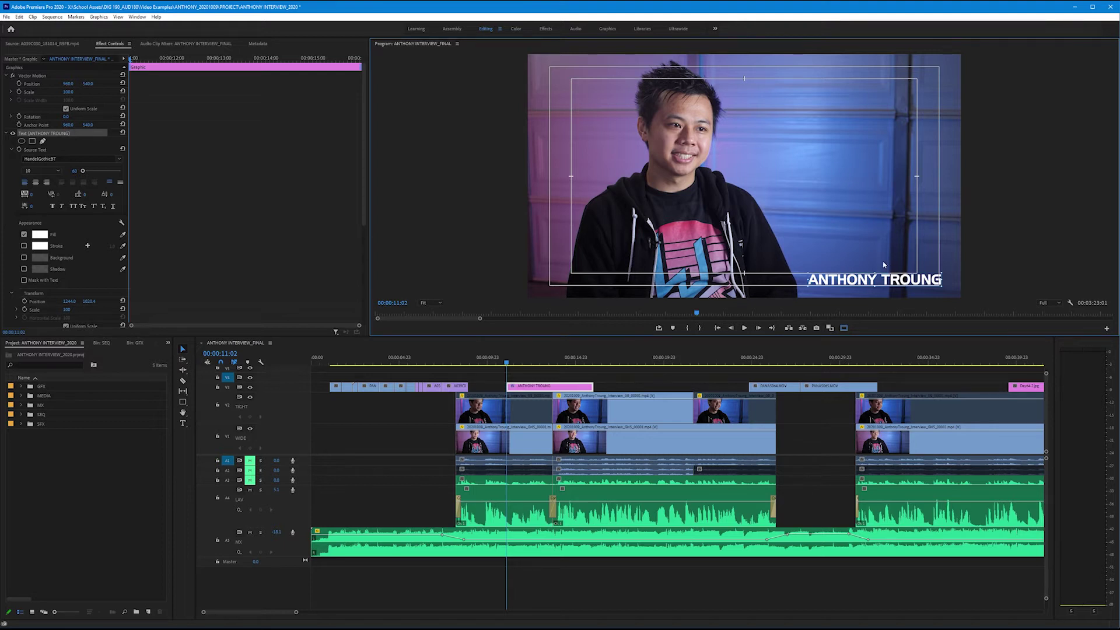
left_click_drag(913, 283, 888, 272)
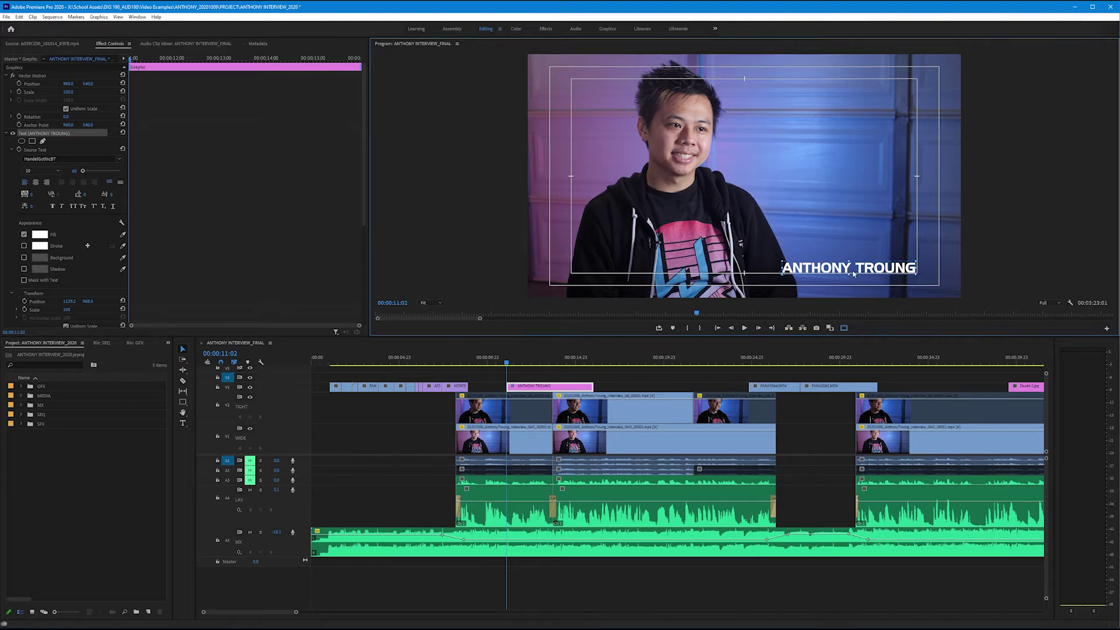
left_click_drag(853, 273, 856, 255)
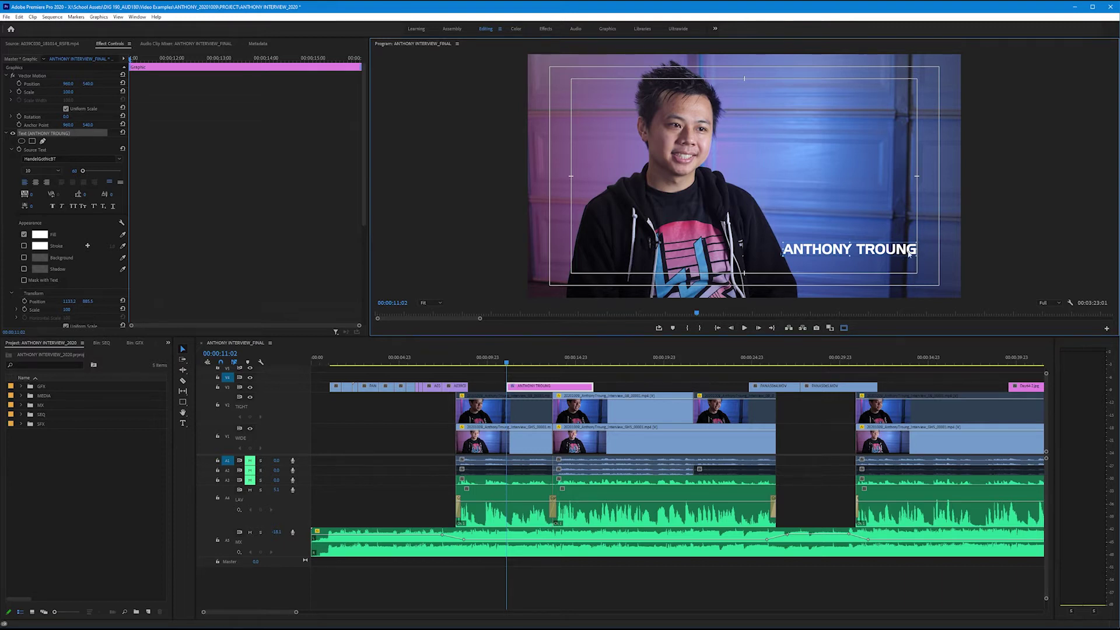
left_click_drag(909, 254, 910, 253)
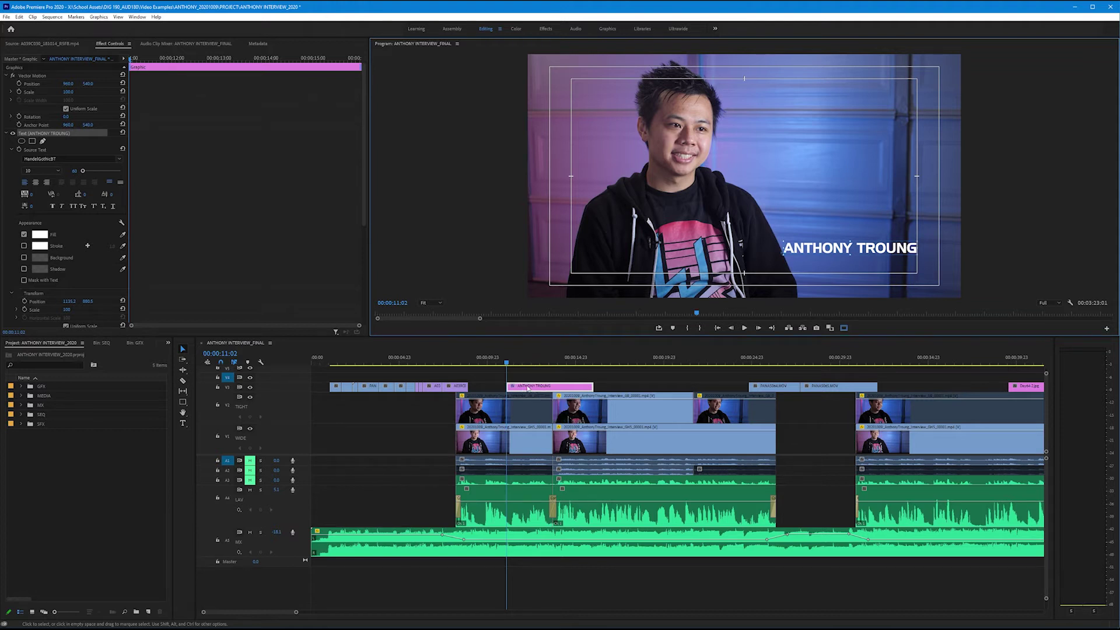
left_click_drag(527, 388, 531, 384)
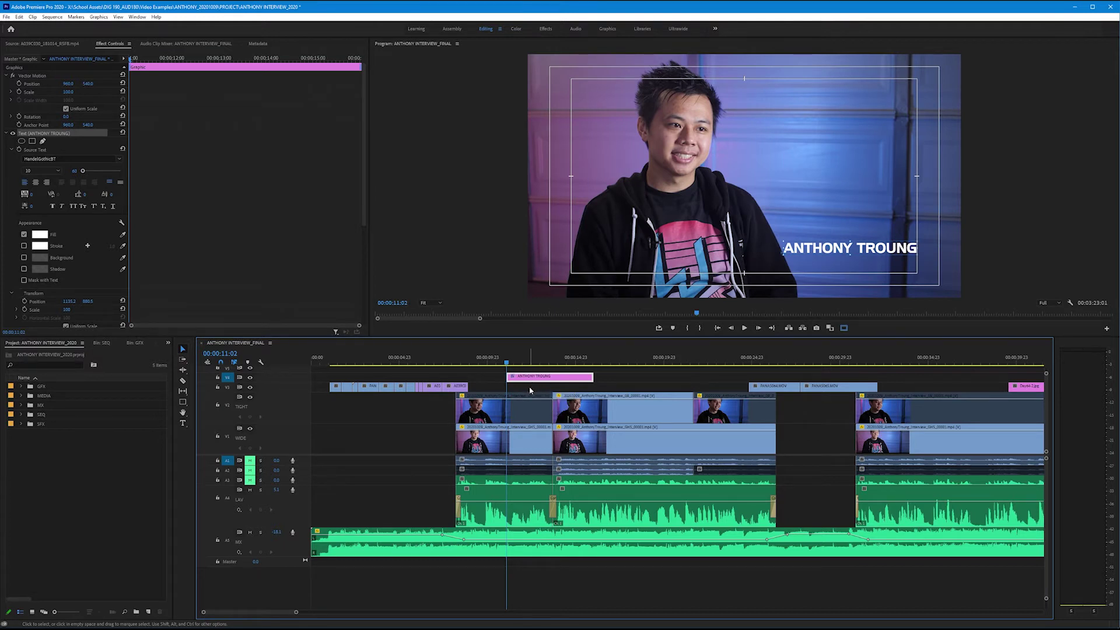
Step: Start a second text graphic below the name and move its clip down toward V3
left_click(530, 390)
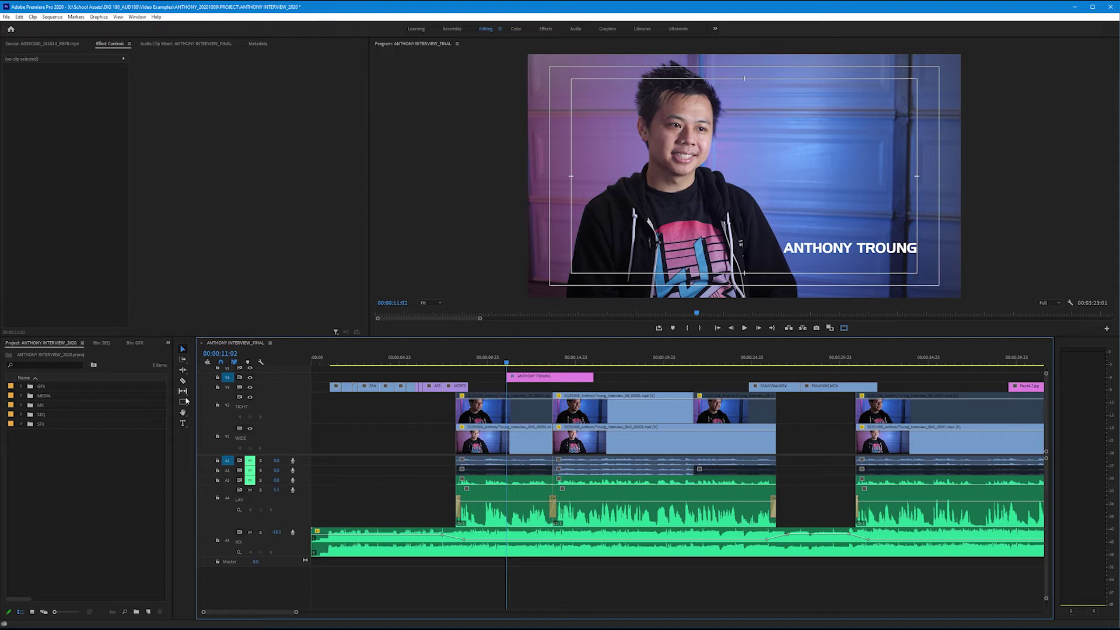
left_click(183, 423)
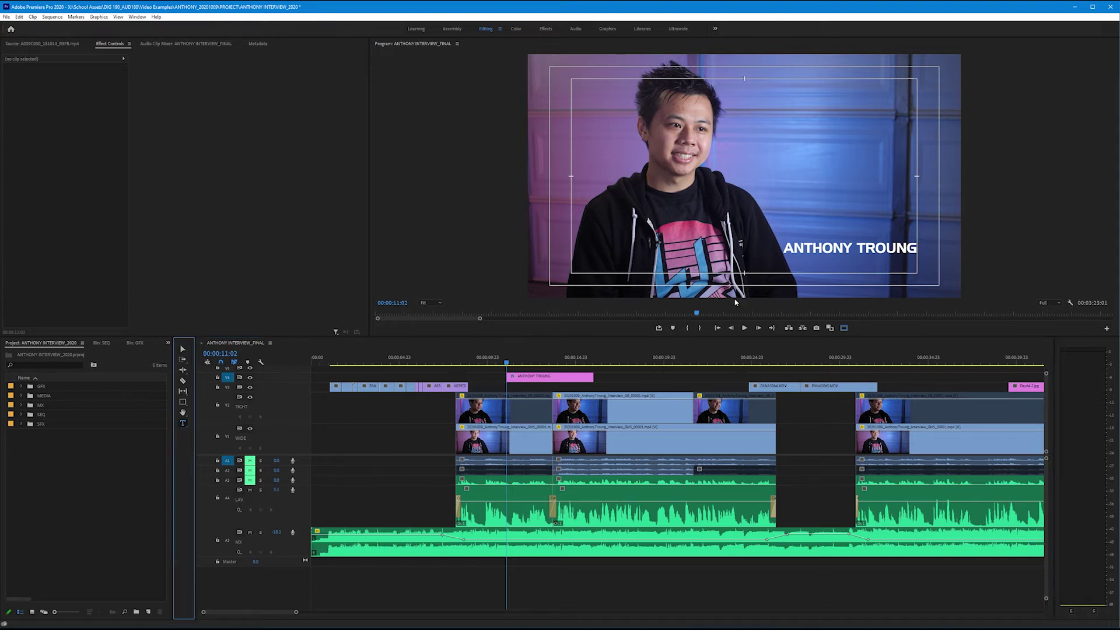
left_click(804, 271)
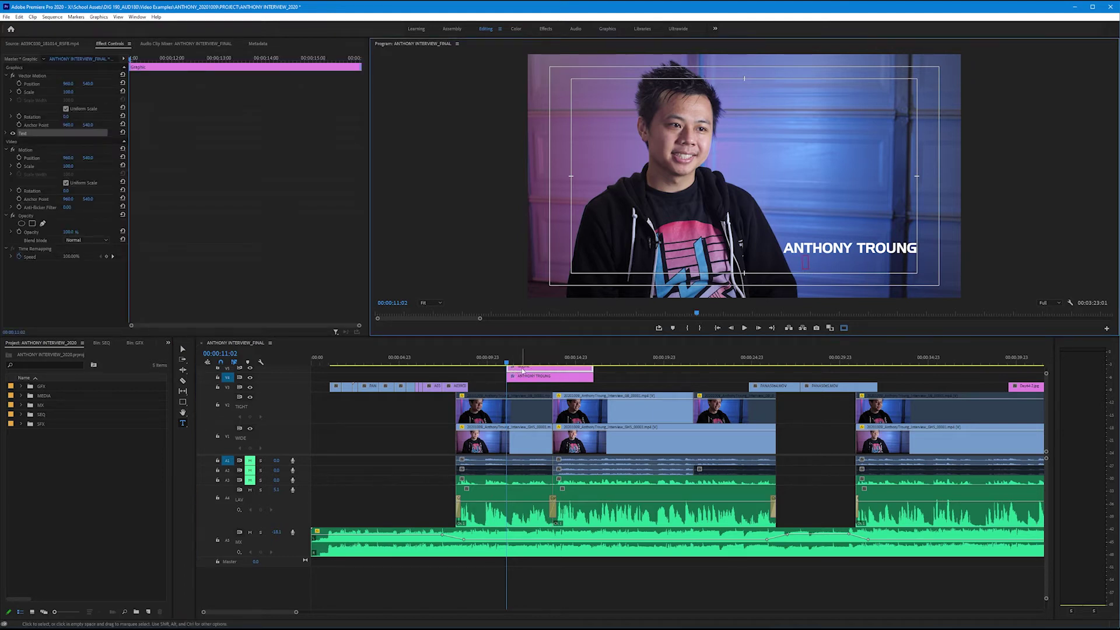
left_click_drag(523, 369, 524, 389)
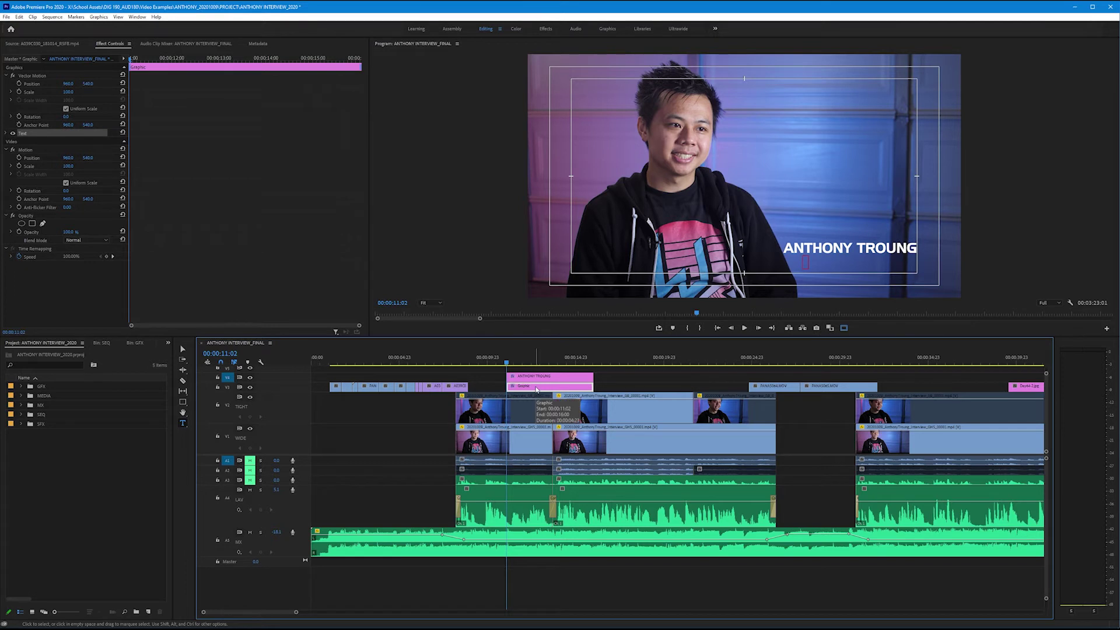
Step: Type B-BOY/BREAKDANCER as a new text line below the name
key("minus")
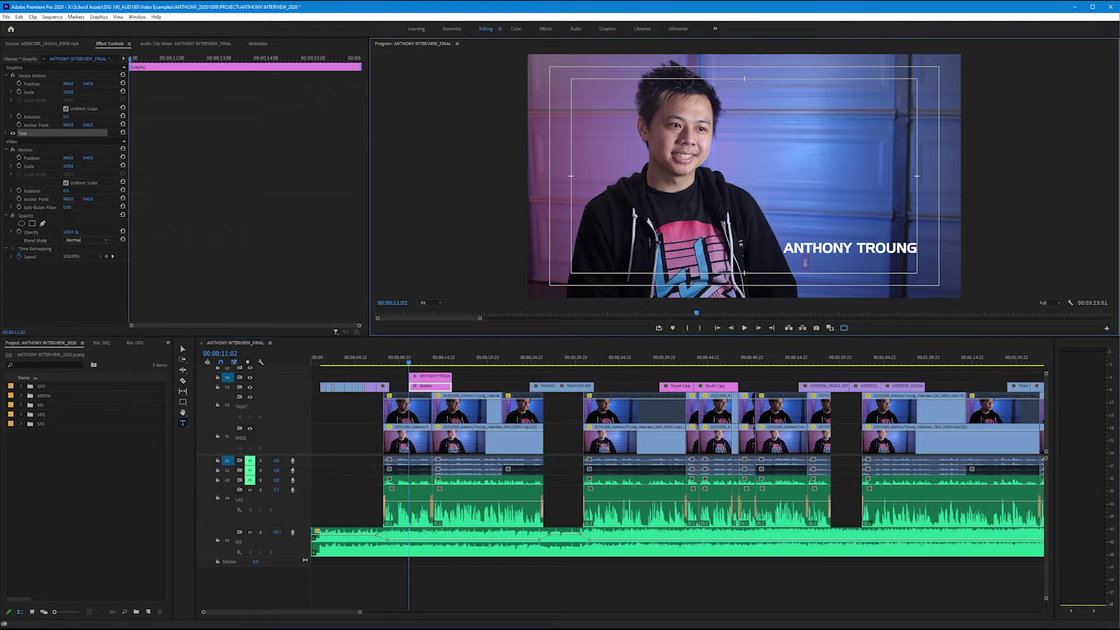
left_click(805, 263)
type("B-BOY/BREAK")
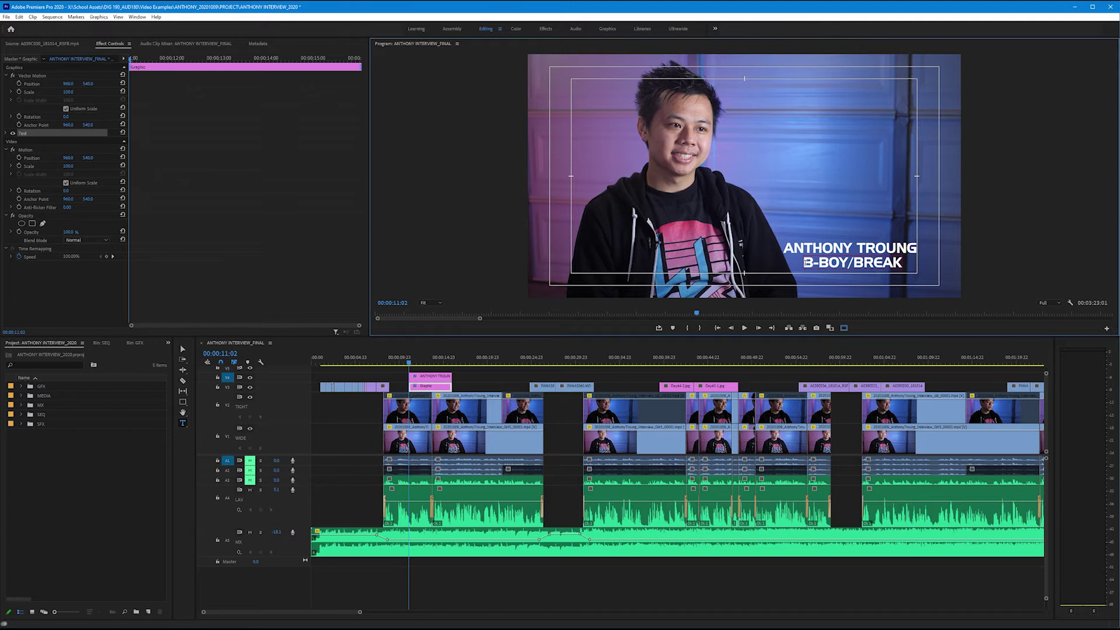
type("DANCER")
double_click(840, 264)
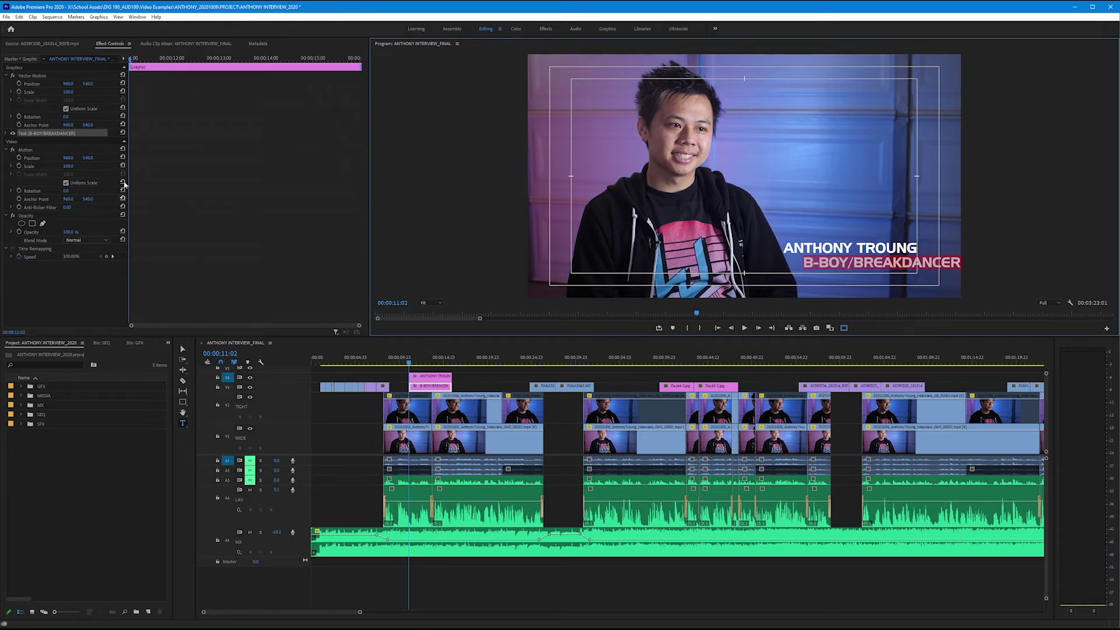
Step: Set the subtitle's font size to 45 and nudge it under the name
left_click(7, 134)
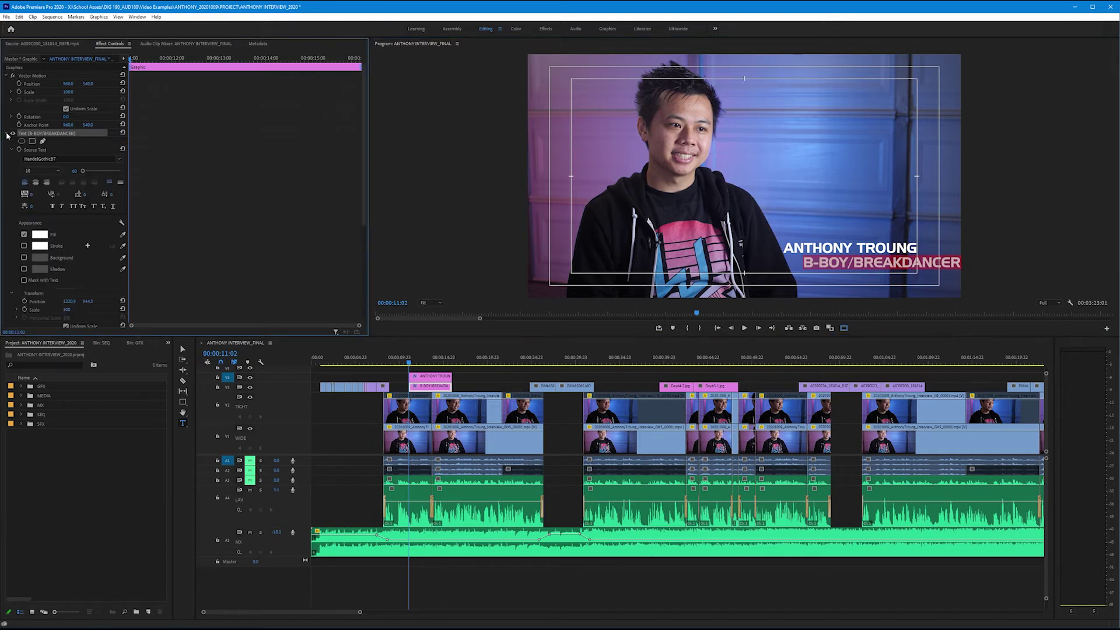
left_click(74, 171)
type("45")
key("Return")
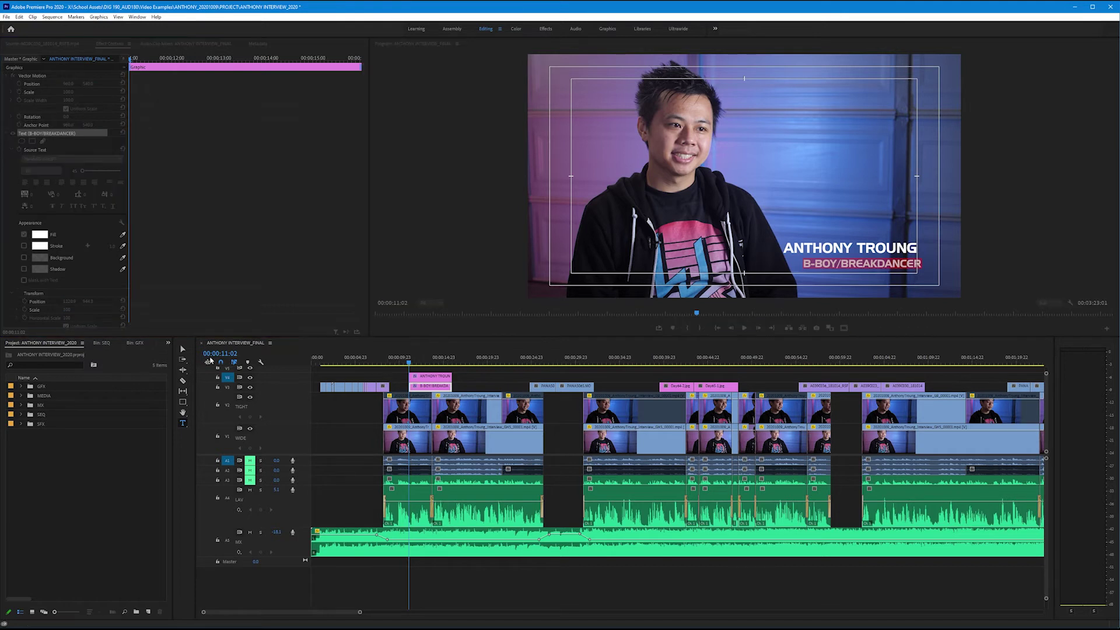
key("v")
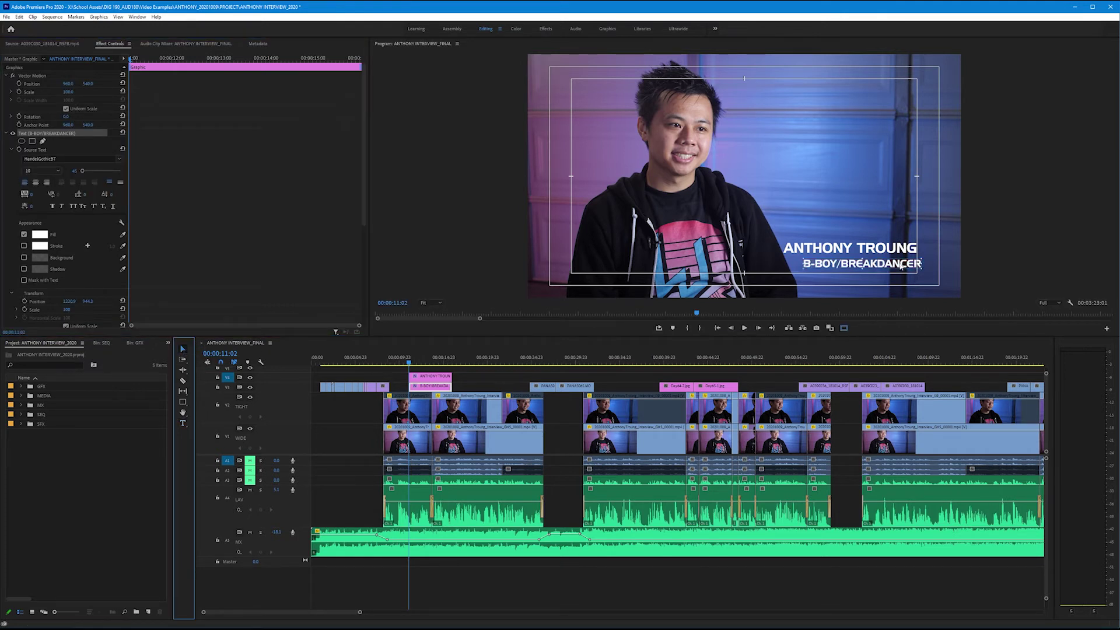
left_click_drag(901, 266, 897, 264)
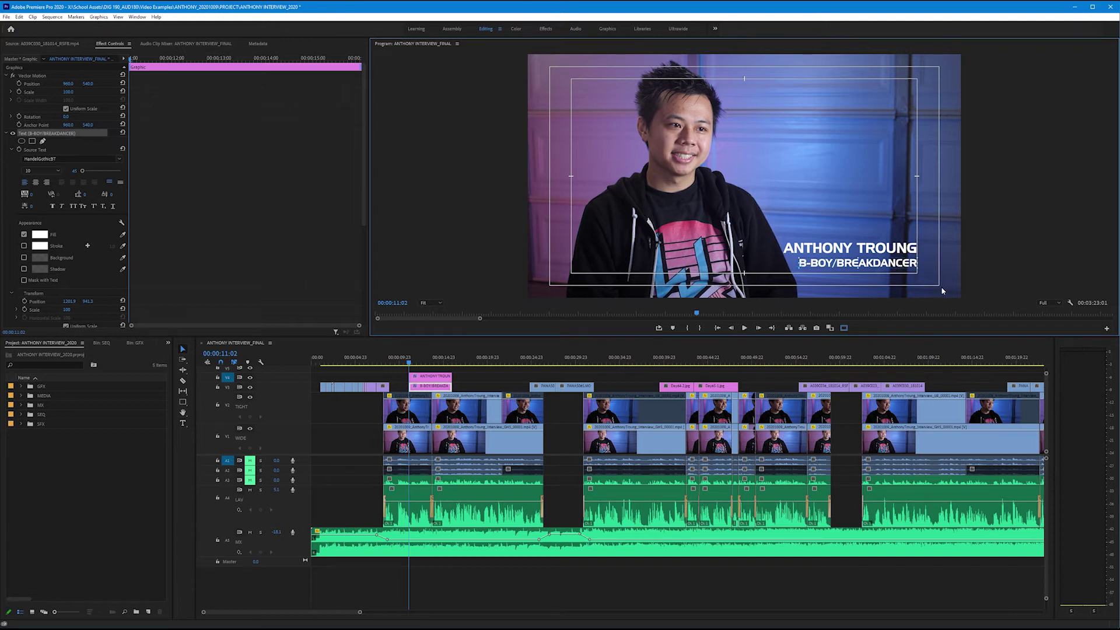
Step: Deselect the subtitle and turn off the safe-margin guides
left_click(989, 274)
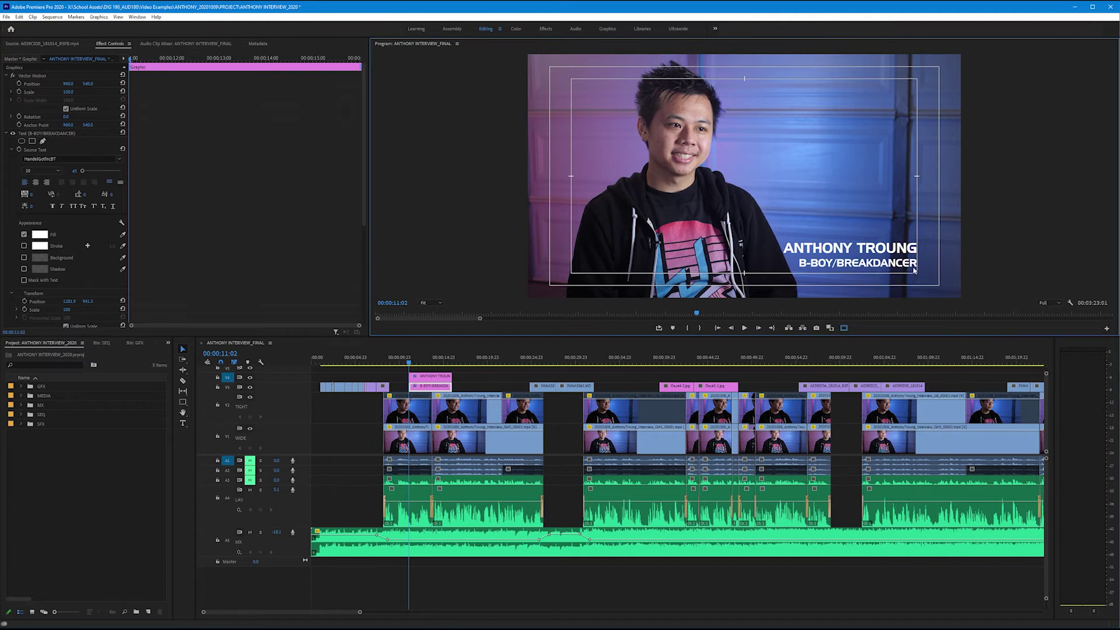
left_click(844, 328)
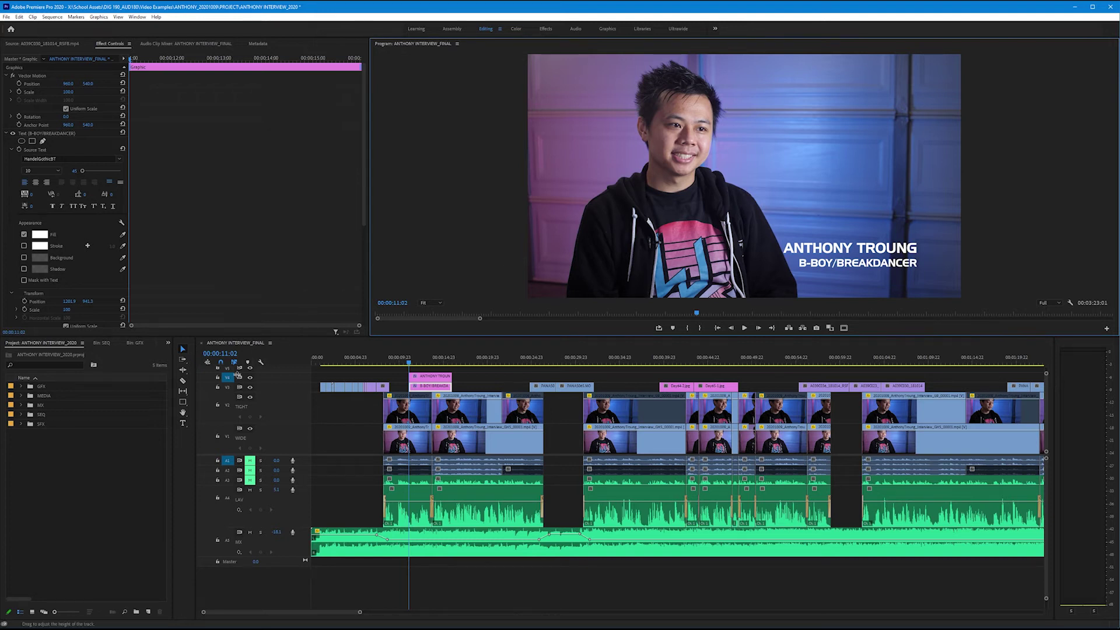
Step: Choose the Rectangle Tool from the shape tools flyout
left_click(184, 402)
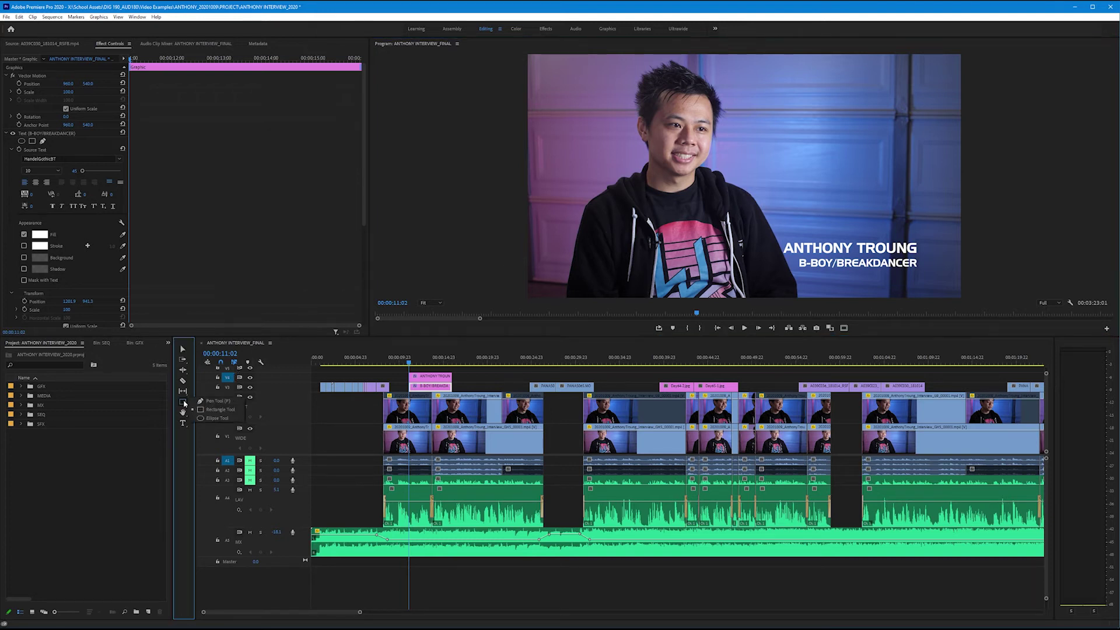
left_click(217, 415)
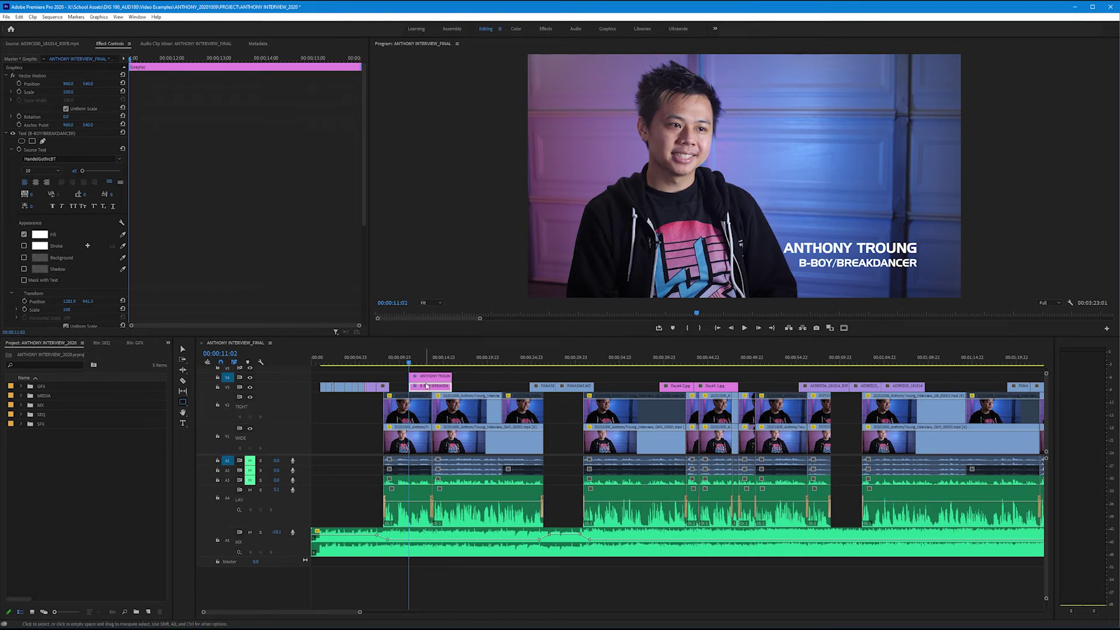
left_click(486, 388)
left_click(485, 388)
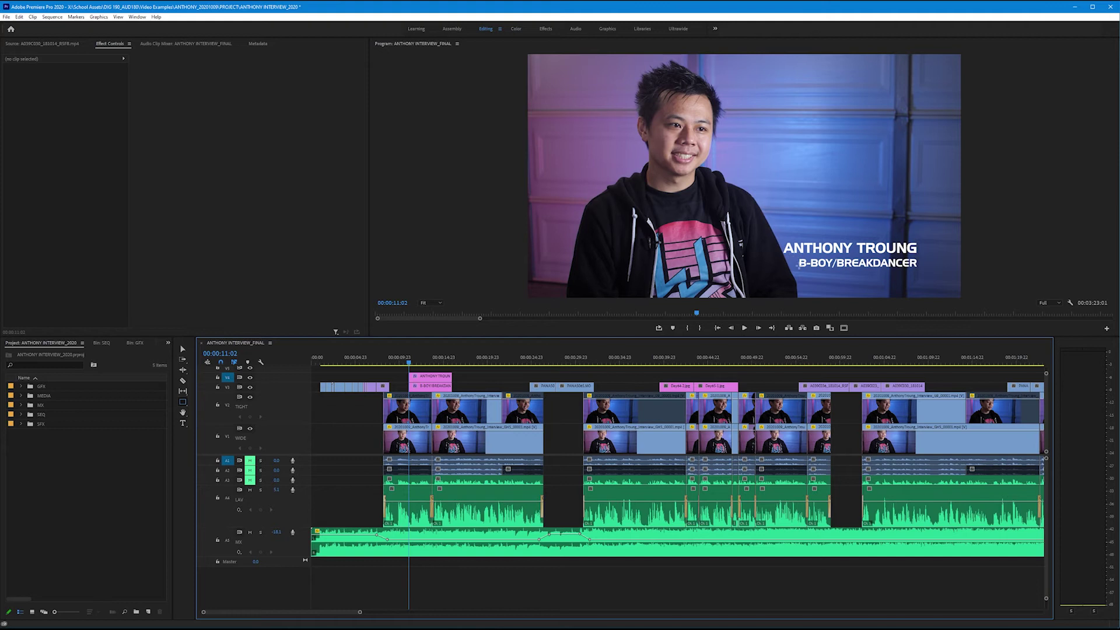
left_click_drag(772, 238, 979, 257)
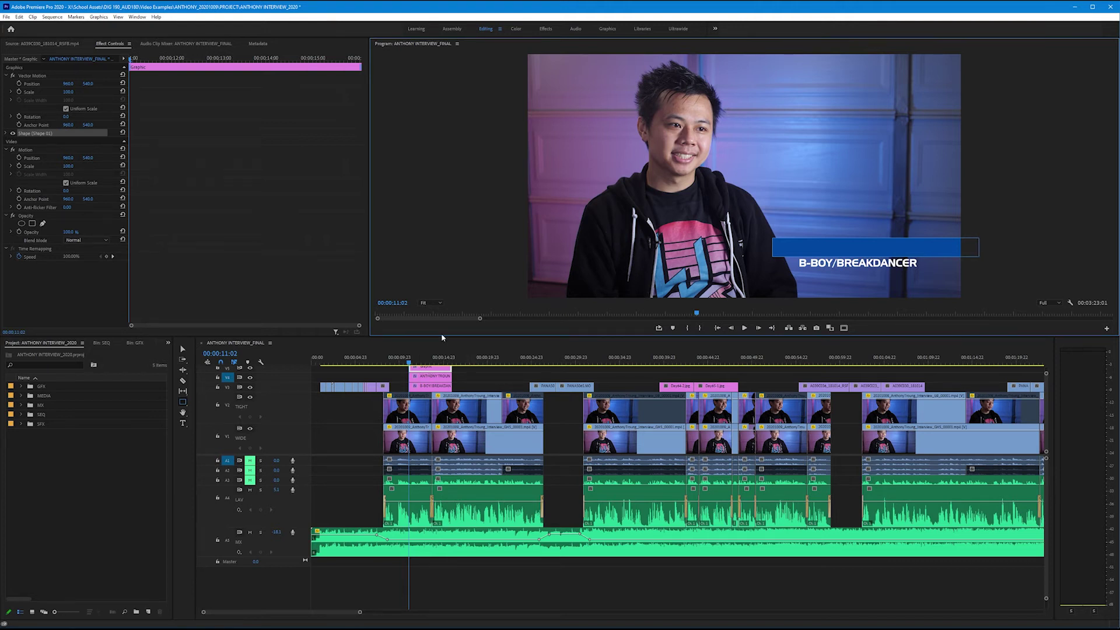
scroll(476, 391, "up", 2)
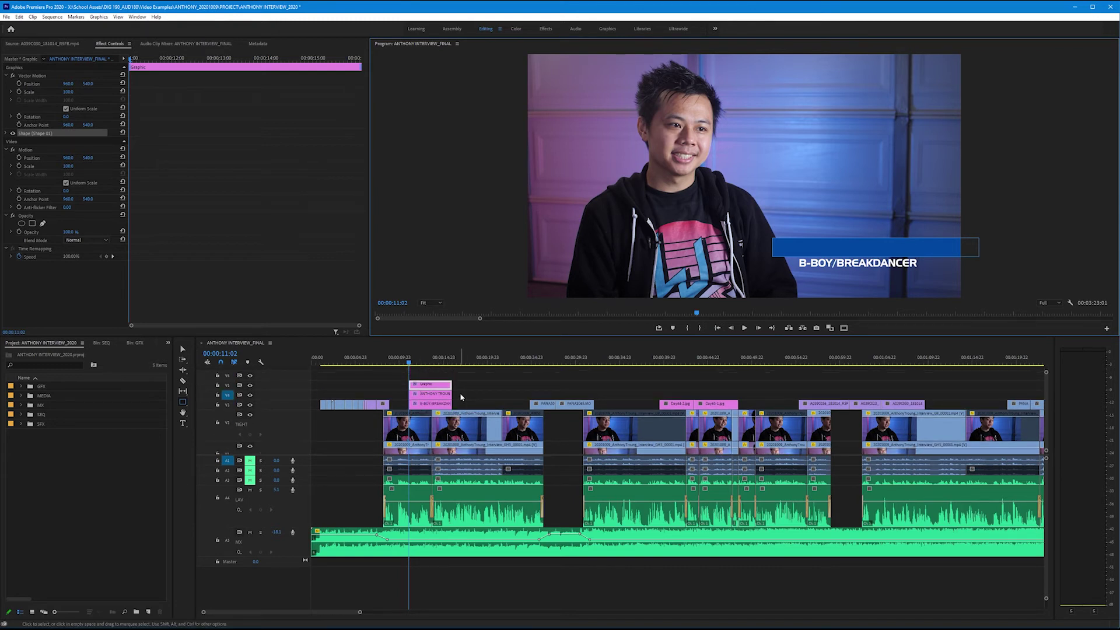
left_click_drag(461, 393, 426, 370)
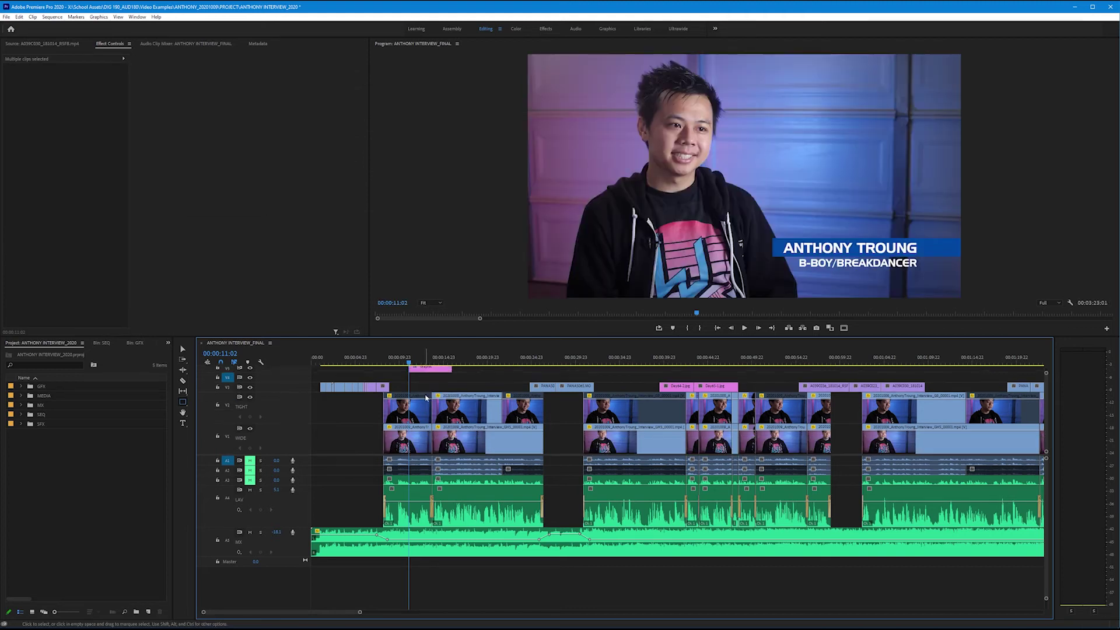
Step: Select the bar's Graphic clip beneath the title clips and its shape layer in Effect Controls
scroll(425, 395, "up", 3)
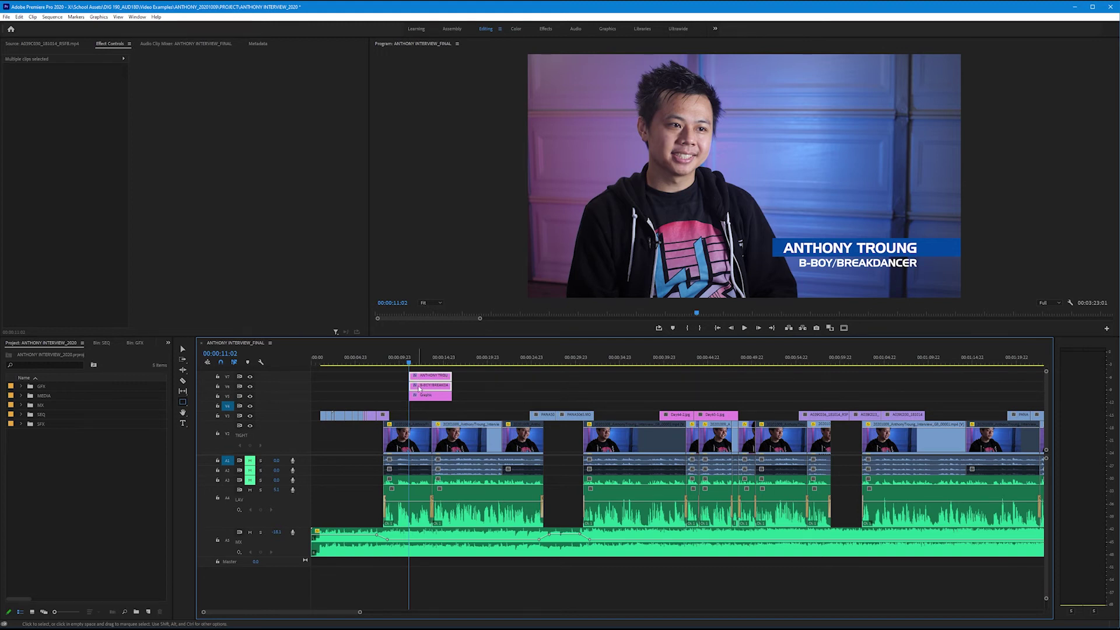
left_click(423, 397)
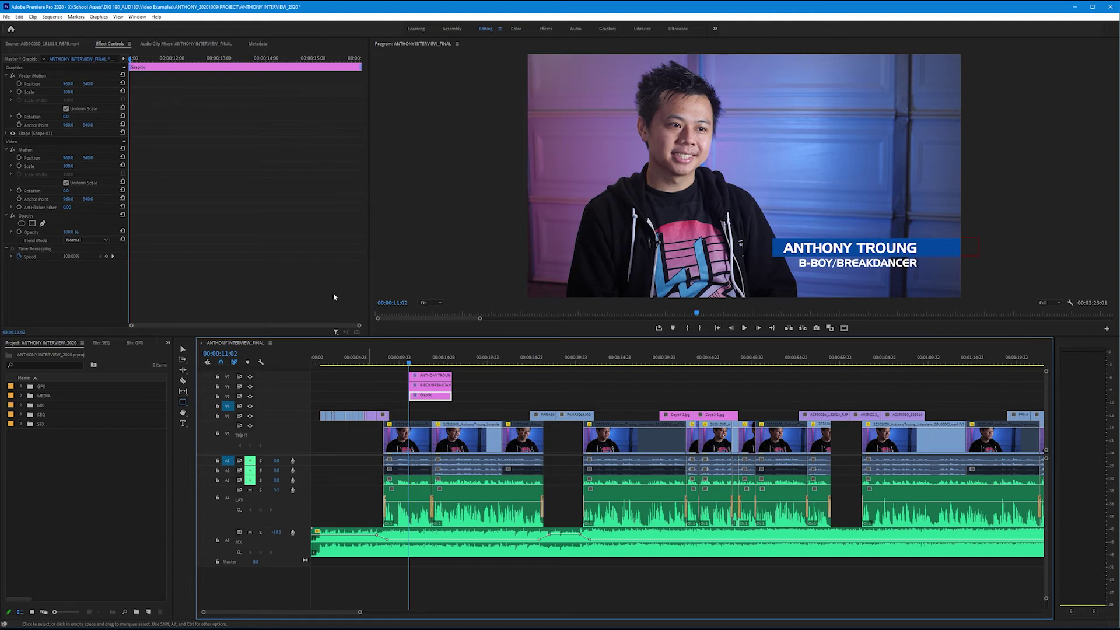
left_click(31, 134)
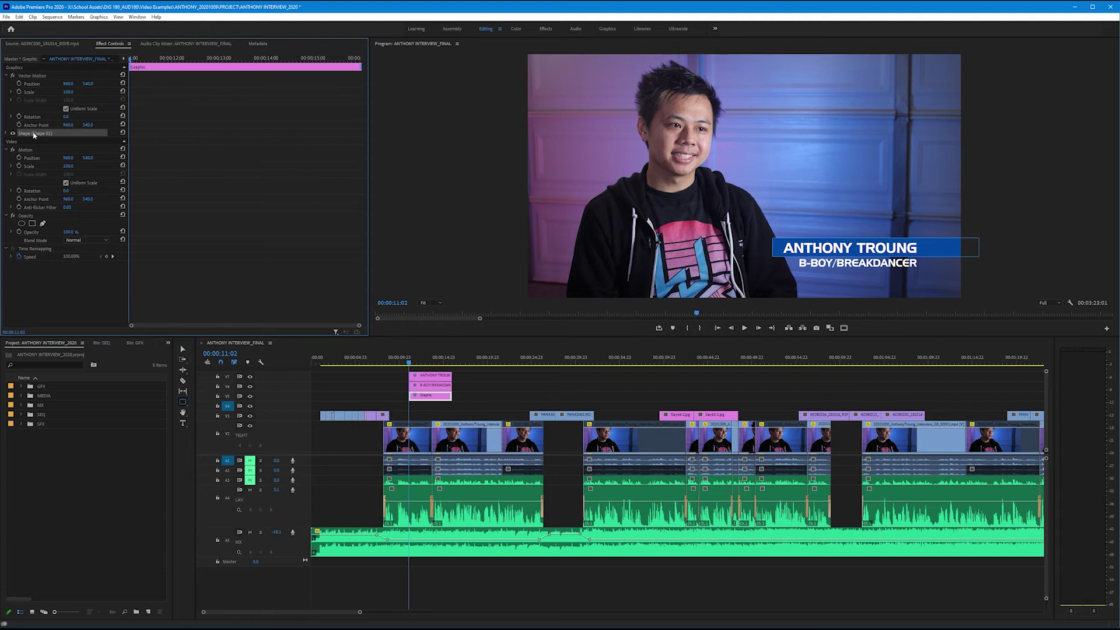
Step: Change Shape 01's fill colour from blue to magenta in the Color Picker
left_click(6, 134)
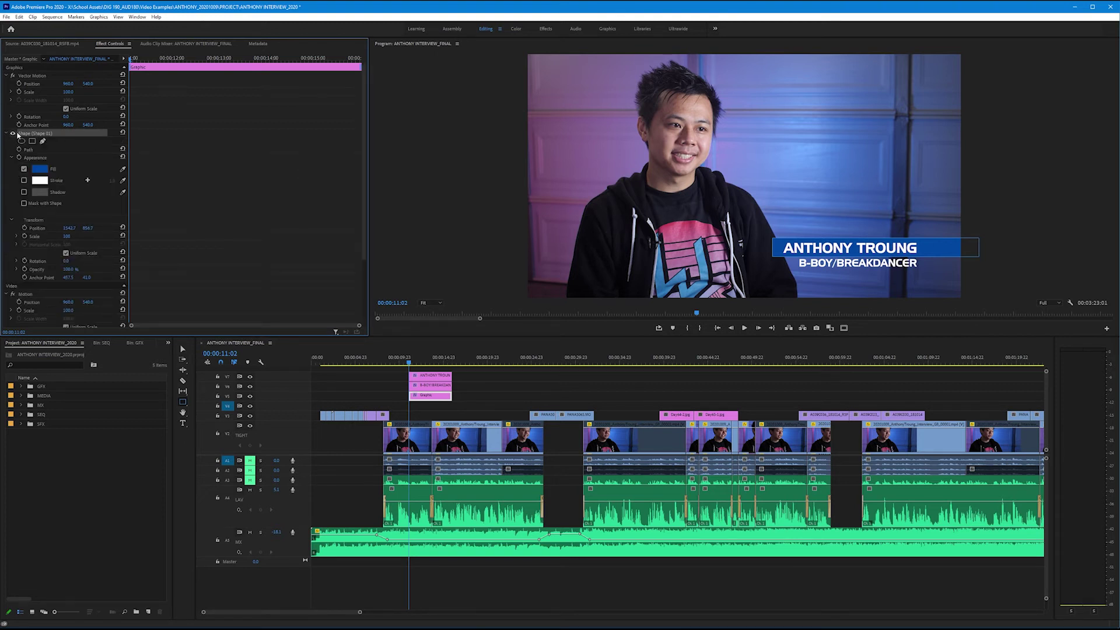
left_click(40, 170)
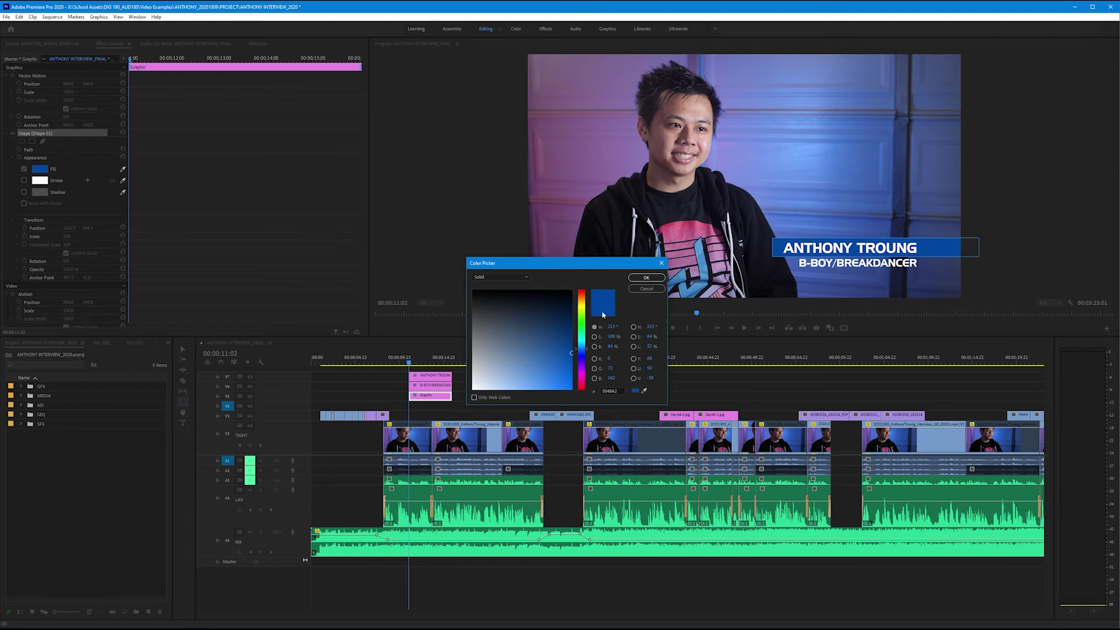
left_click_drag(587, 352, 586, 379)
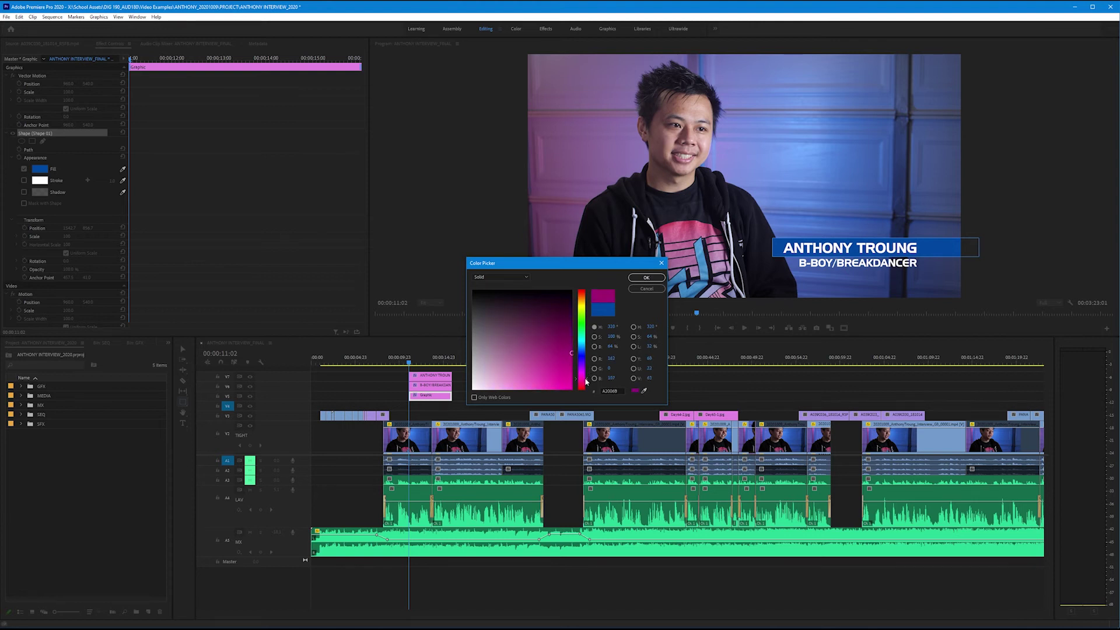
left_click(642, 279)
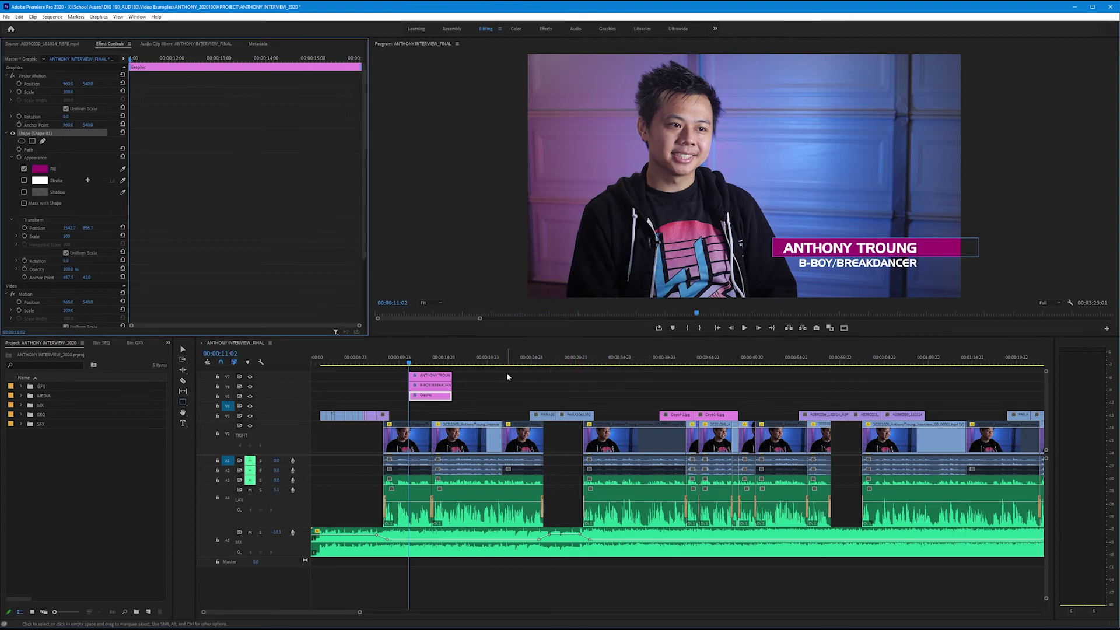
Step: Alt-drag the bar's Graphic clip from V5 onto V4 to duplicate it, then select the copy
left_click(474, 399)
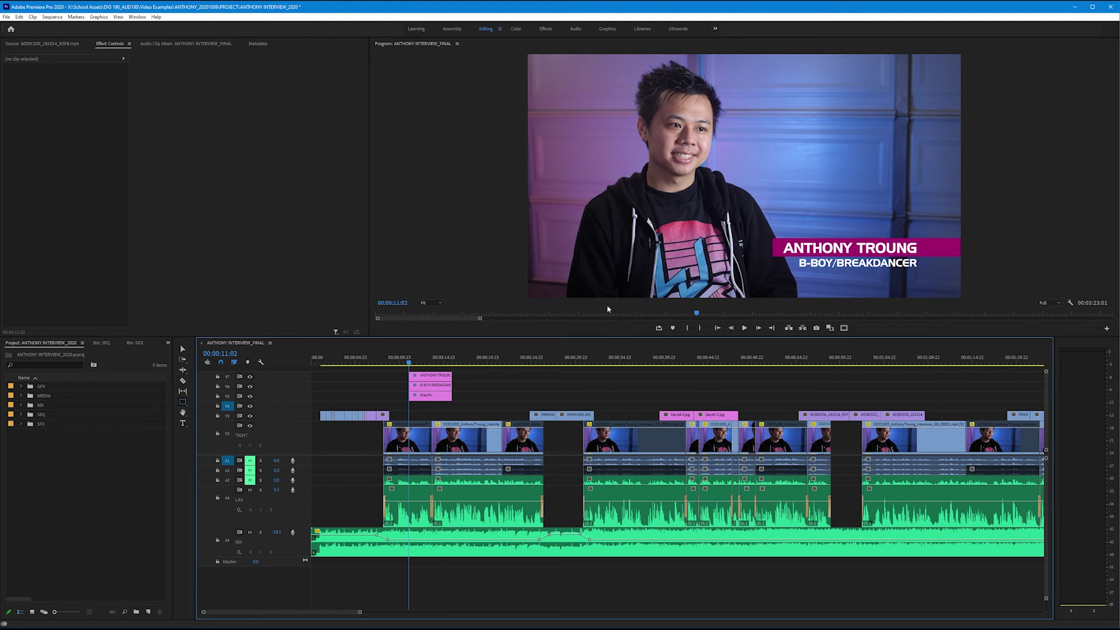
left_click(434, 399)
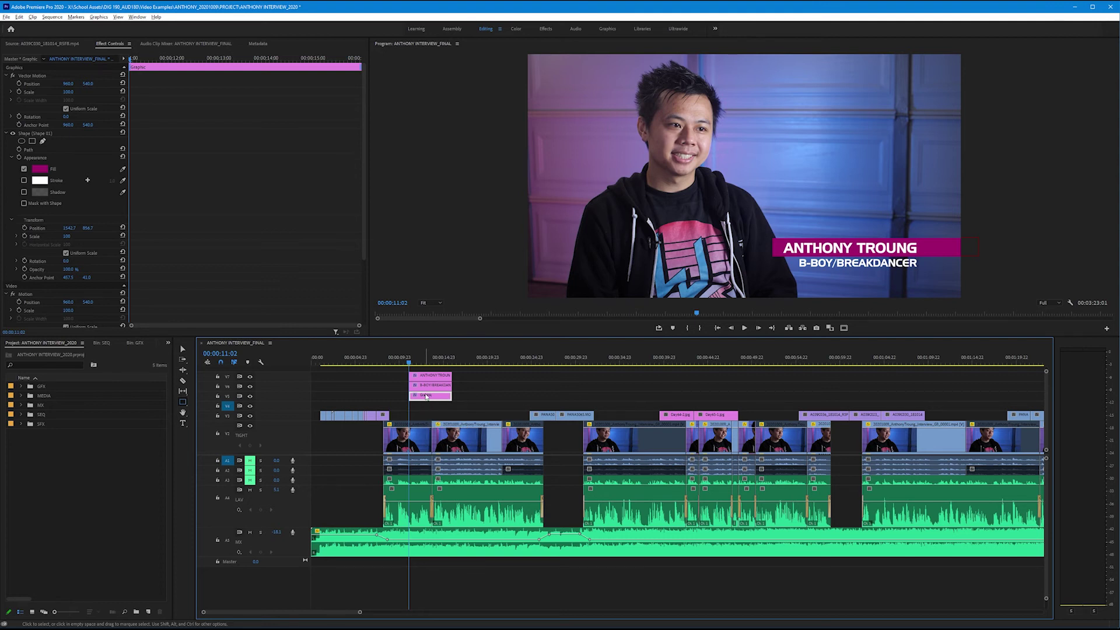
left_click_drag(425, 398, 426, 409)
left_click(426, 408)
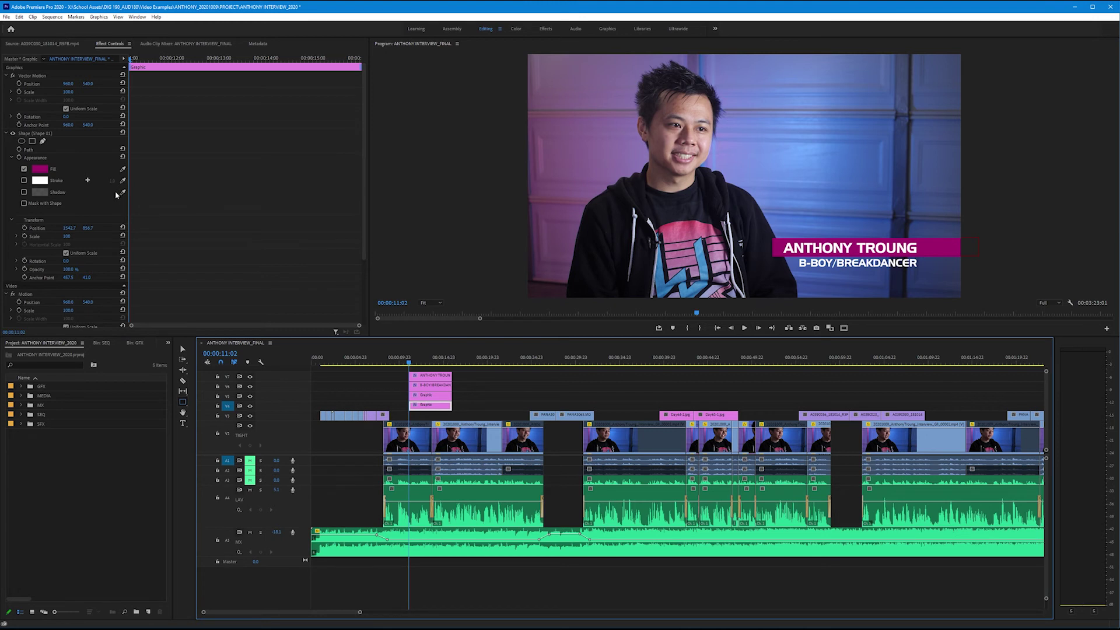
Step: Set the V4 copy's fill colour to blue (#0035A2) in the Color Picker
left_click(39, 169)
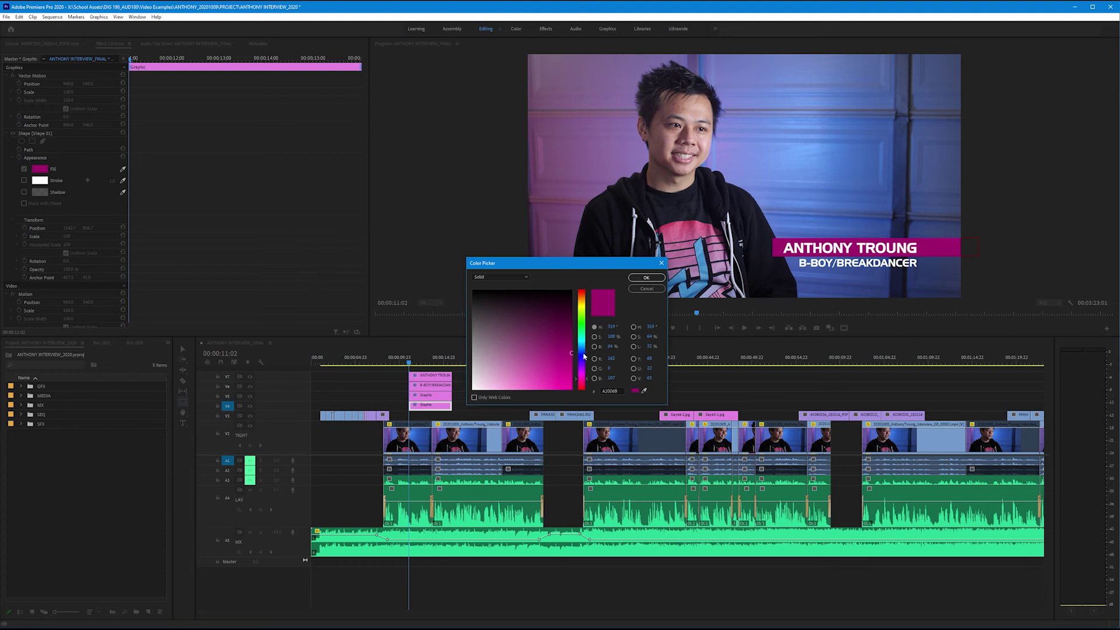
left_click_drag(584, 357, 583, 354)
left_click(647, 278)
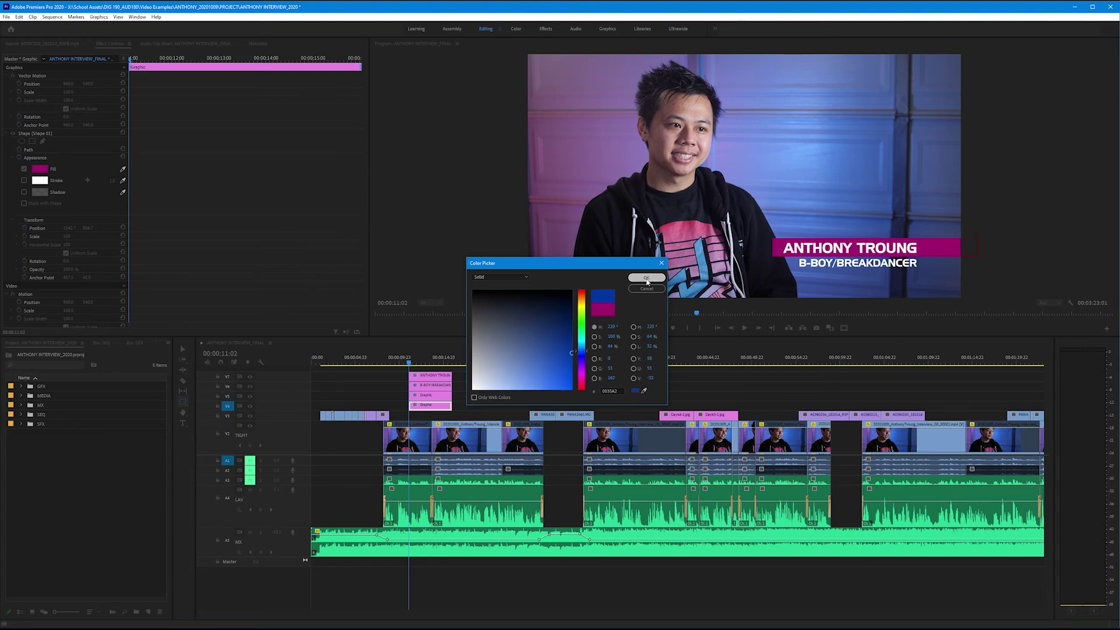
left_click(423, 396)
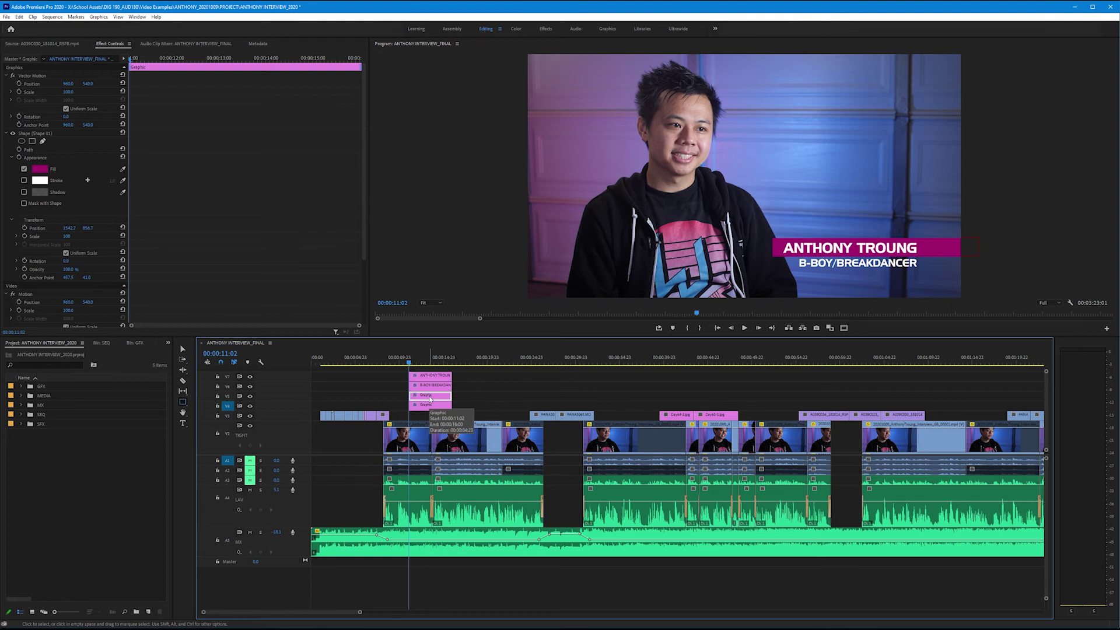
Step: Scrub the blue bar's Vector Motion Position to 1039.0, 633.0, staggering it below-right of the magenta bar
left_click(432, 404)
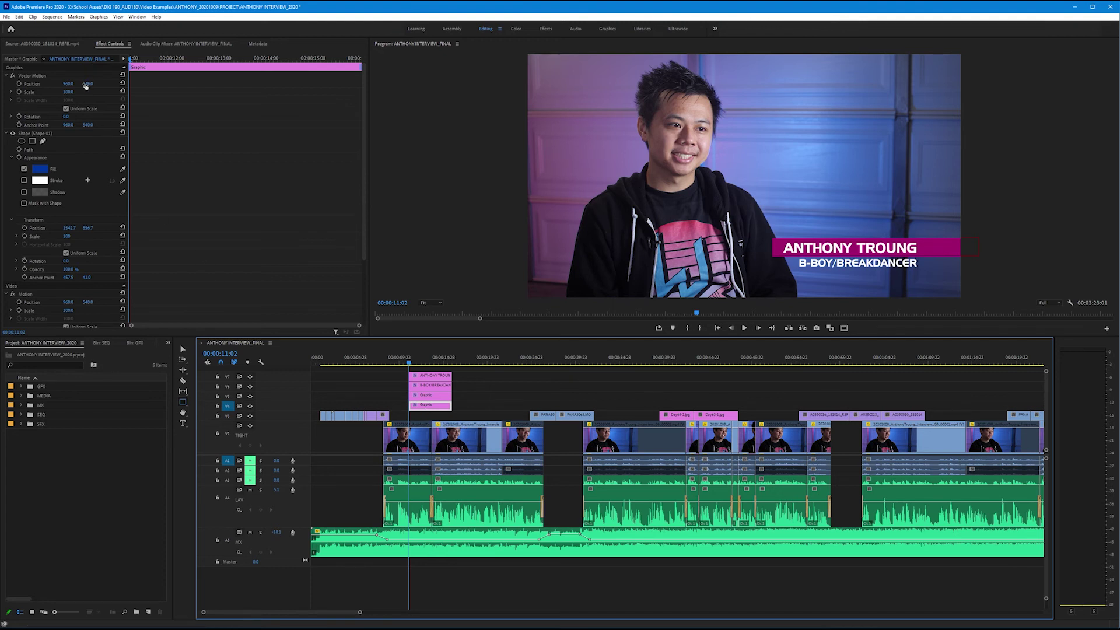
left_click_drag(86, 85, 121, 85)
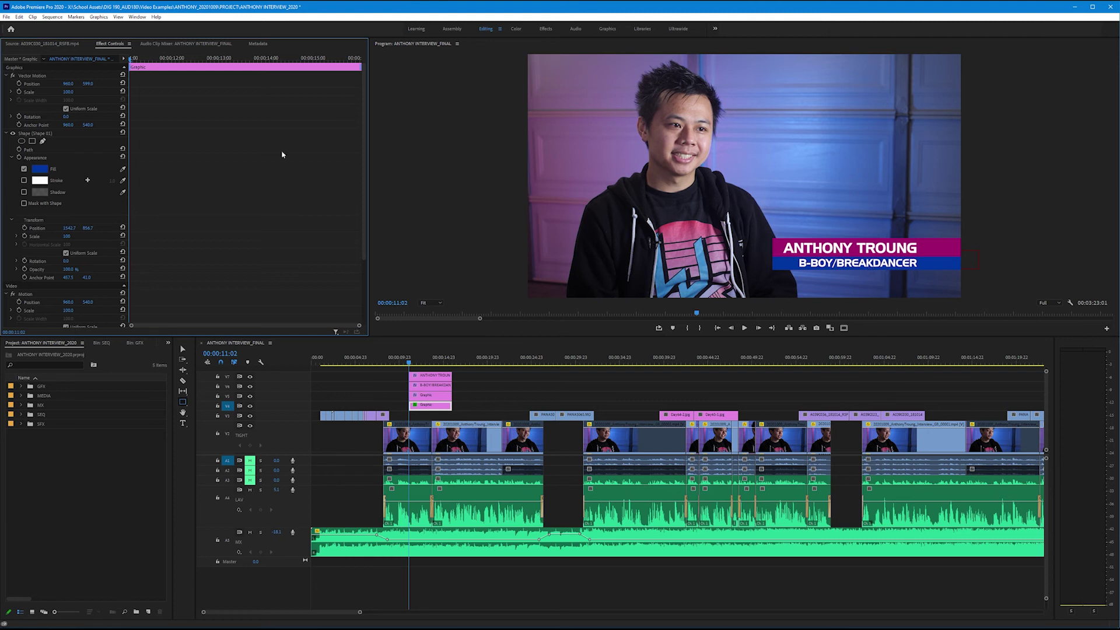
left_click_drag(69, 86, 114, 86)
left_click(426, 397)
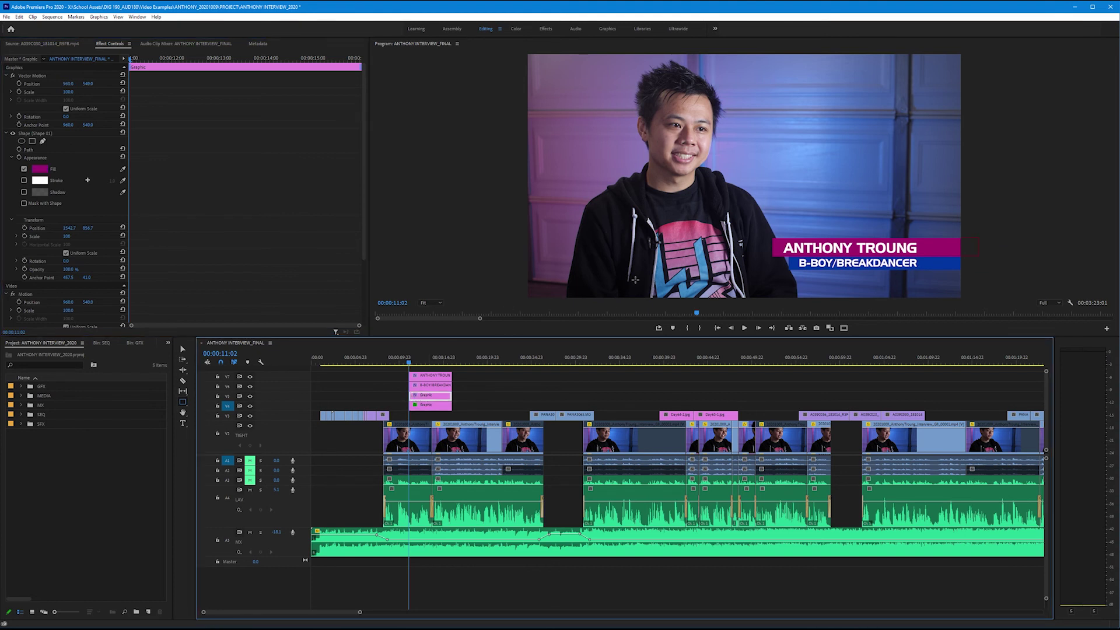
left_click(250, 396)
left_click(250, 397)
left_click(250, 396)
left_click(250, 397)
left_click(250, 397)
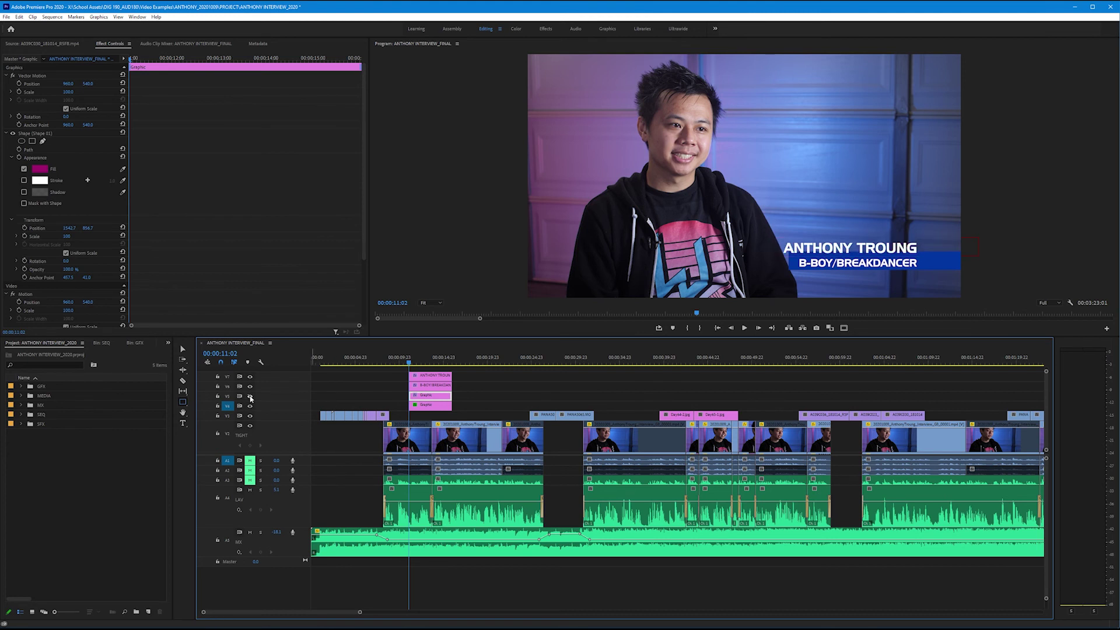
left_click(250, 397)
left_click(250, 397)
left_click(250, 397)
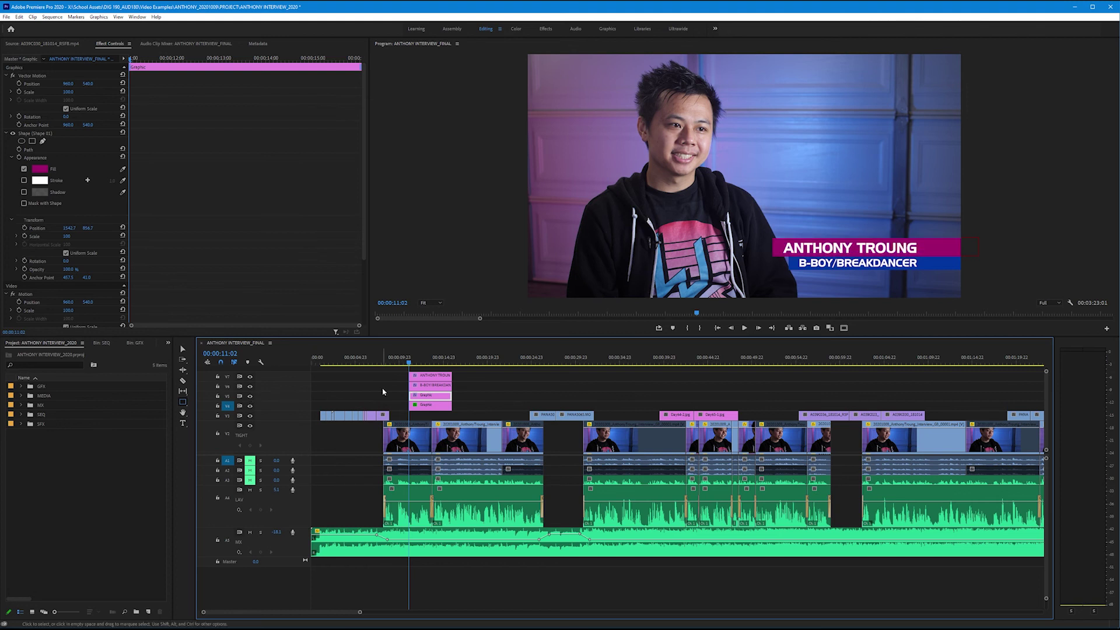
left_click(432, 408)
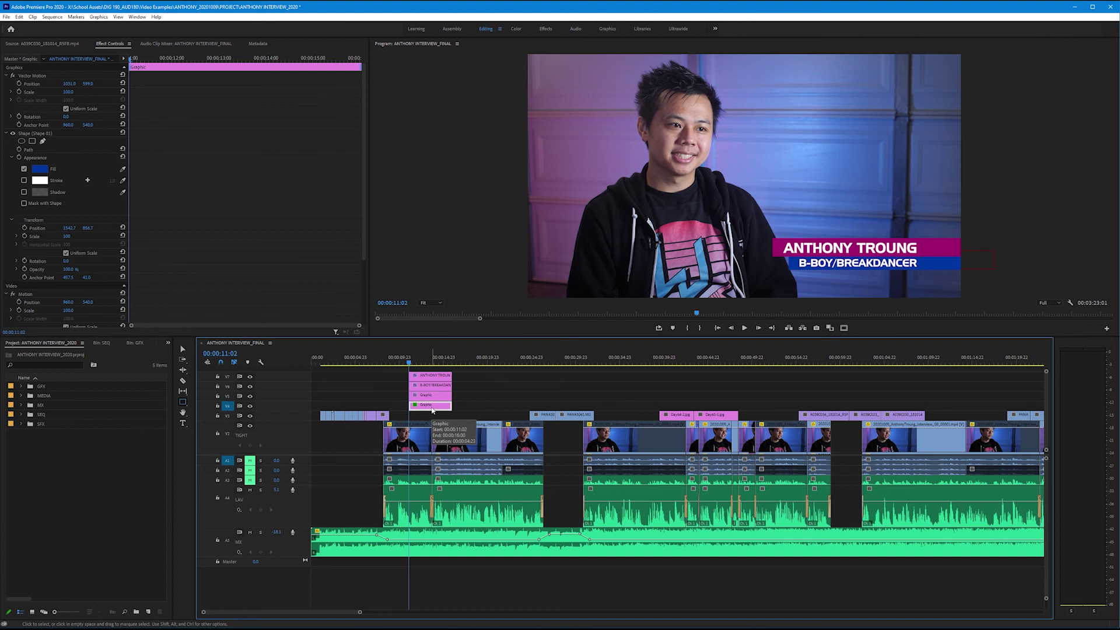
left_click(183, 349)
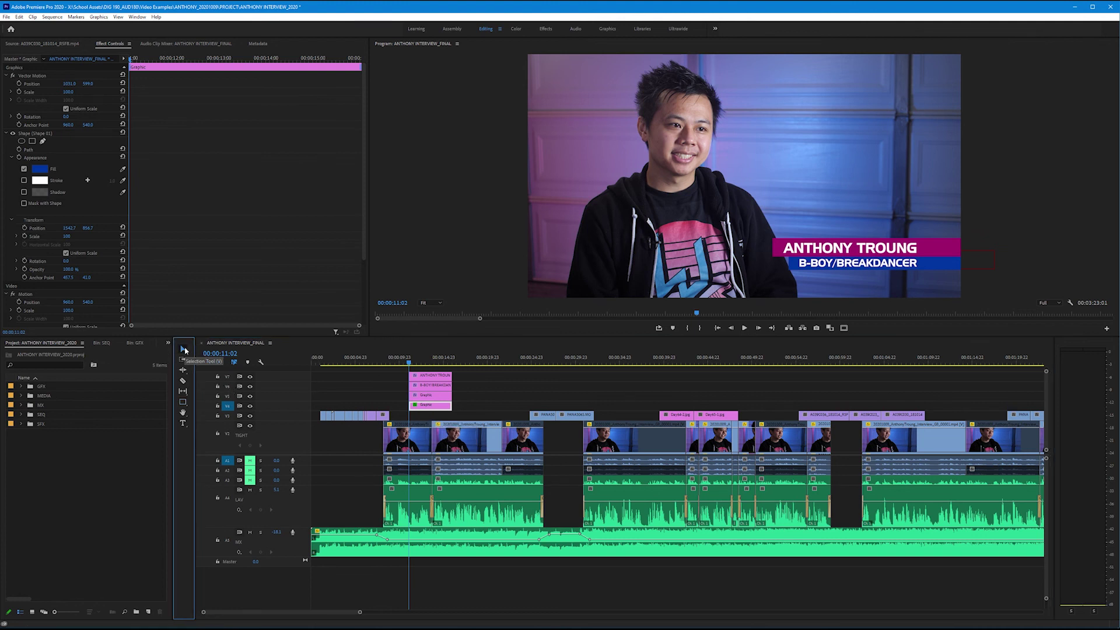
Step: At 150% preview zoom, raise the blue bar's top edge slightly, then return the preview to Fit
left_click(971, 265)
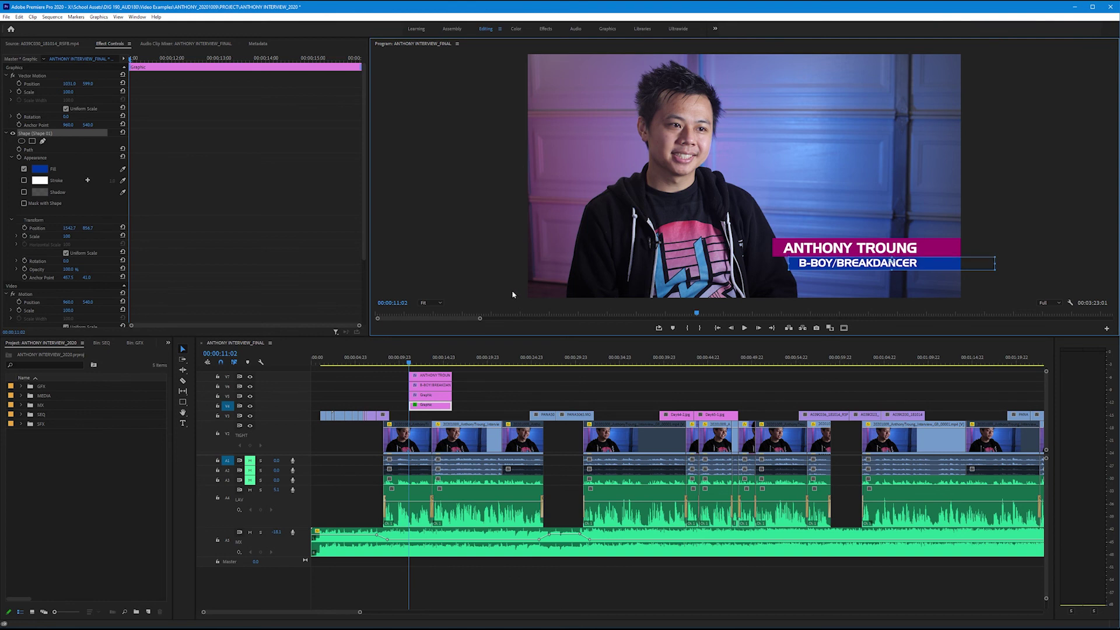
left_click(430, 305)
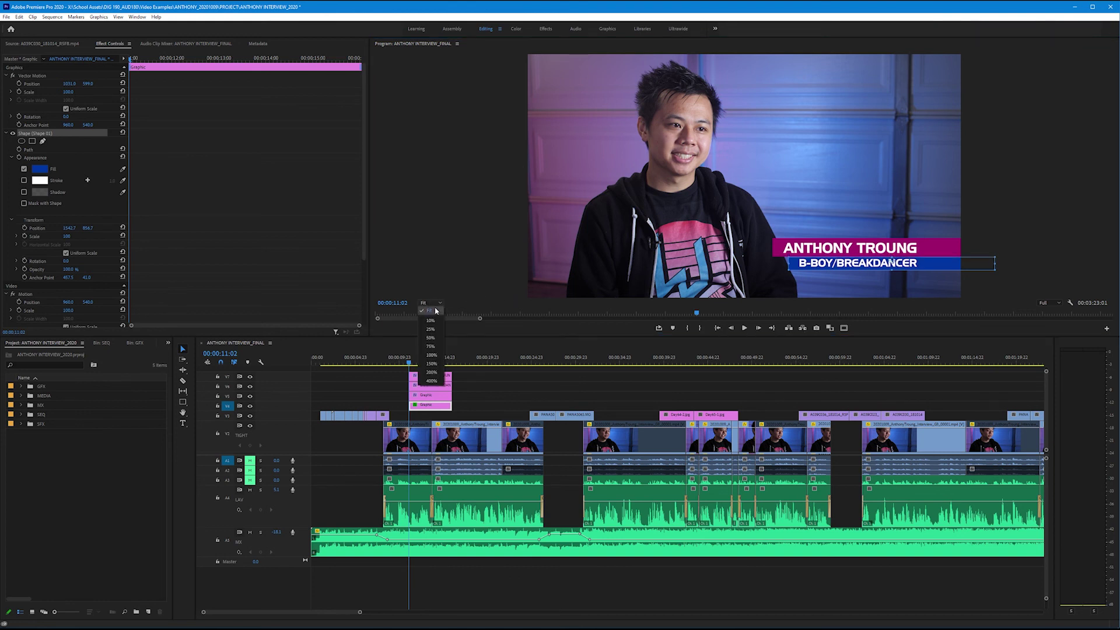
left_click(432, 364)
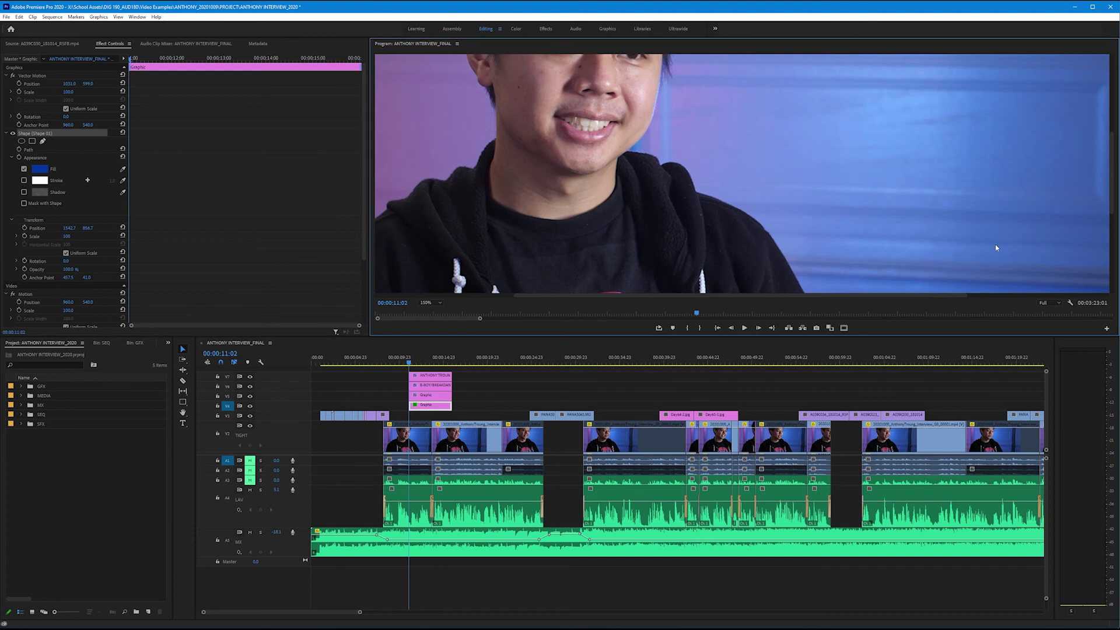
scroll(1108, 207, "down", 5)
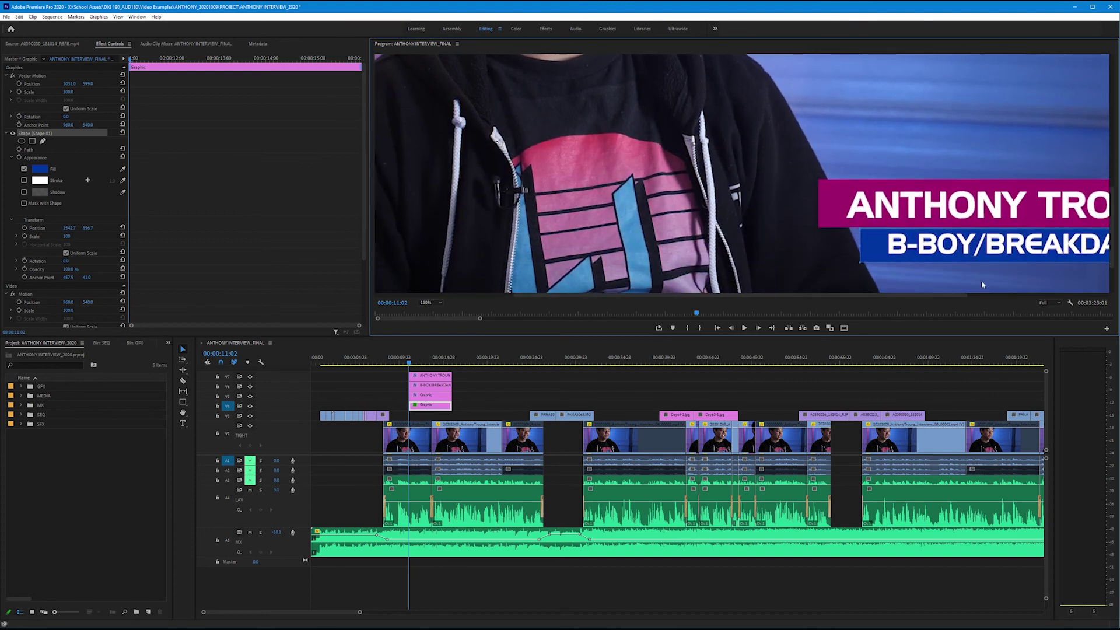
scroll(804, 301, "right", 5)
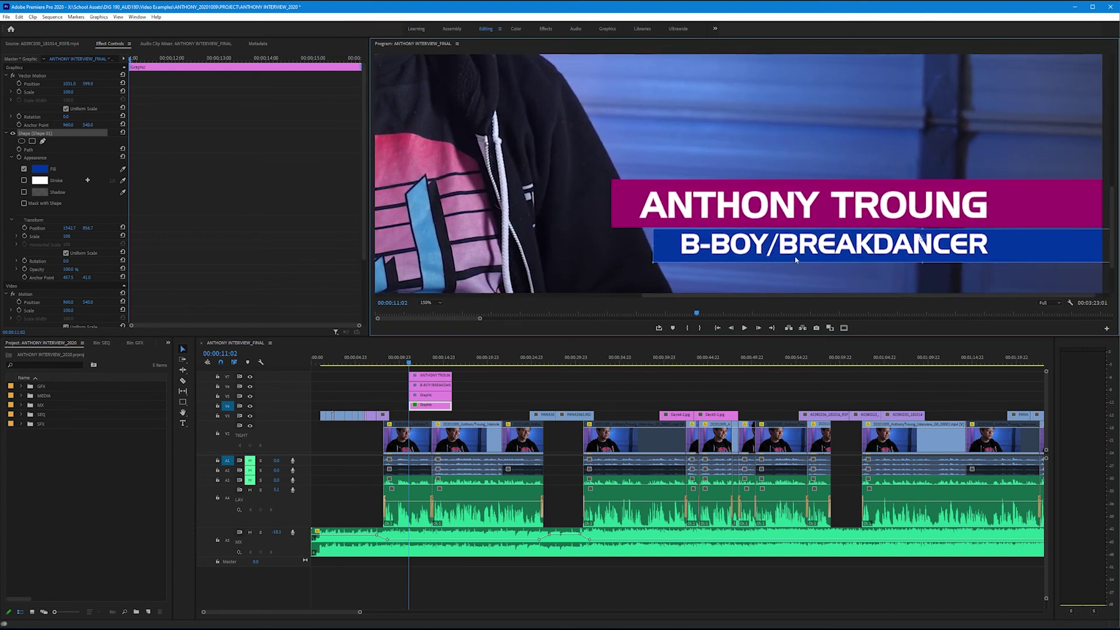
left_click_drag(922, 230, 925, 228)
left_click(585, 286)
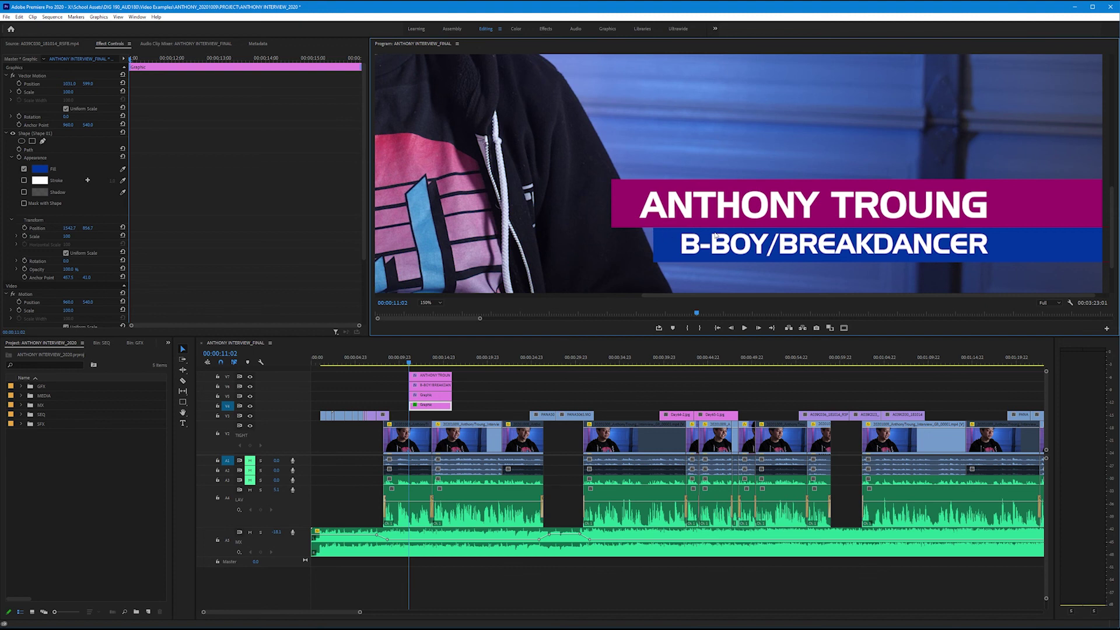
left_click(431, 303)
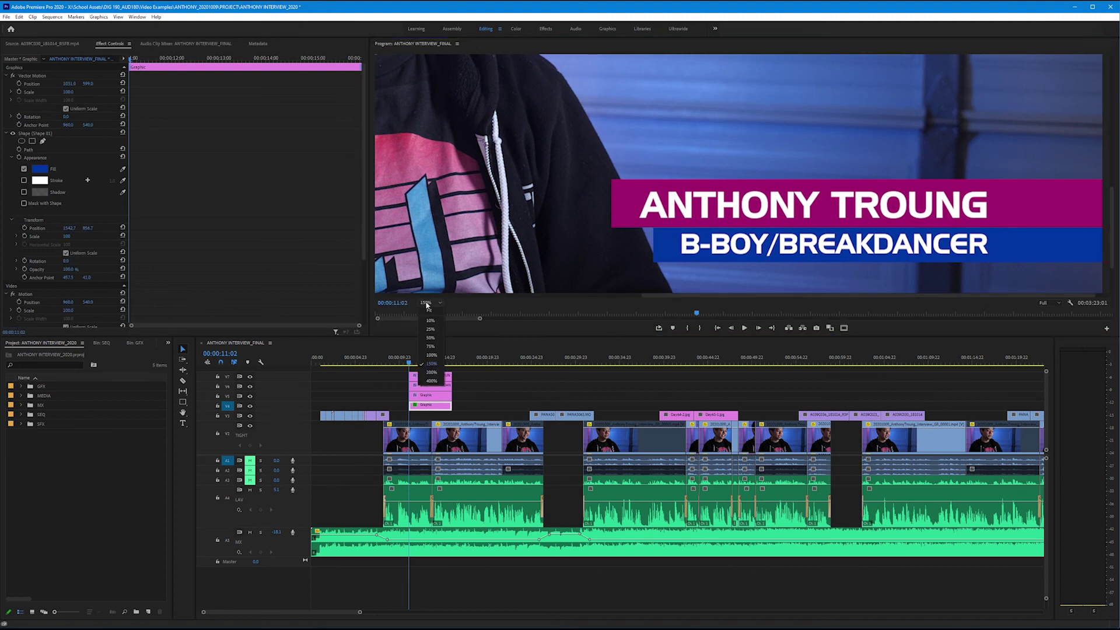
left_click(433, 313)
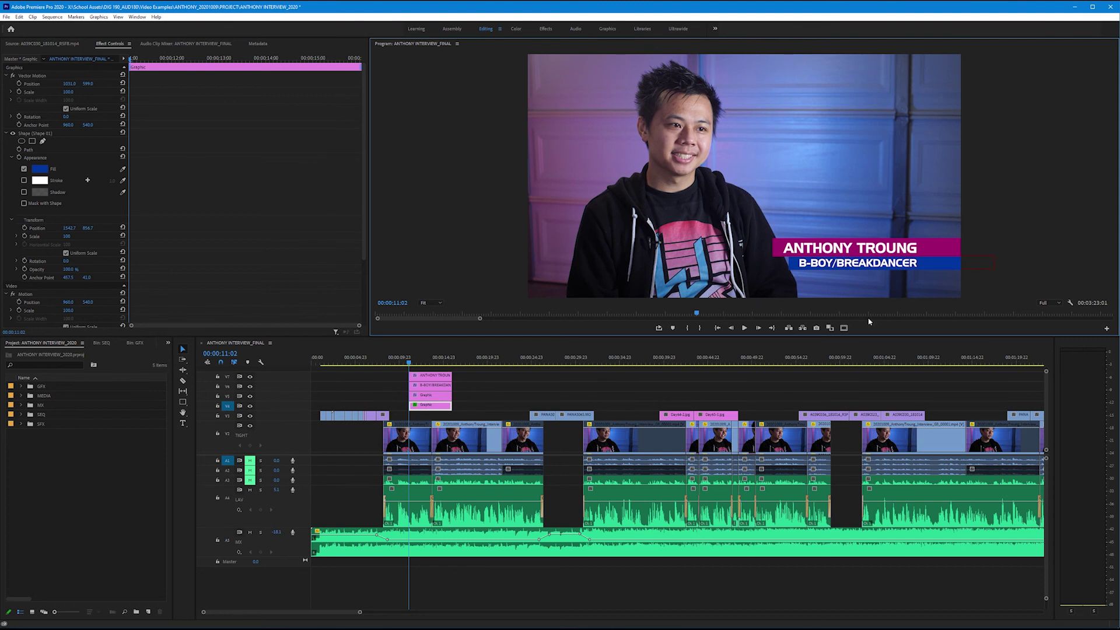
Step: Turn on the Safe Margins guides in the Program Monitor
left_click(843, 328)
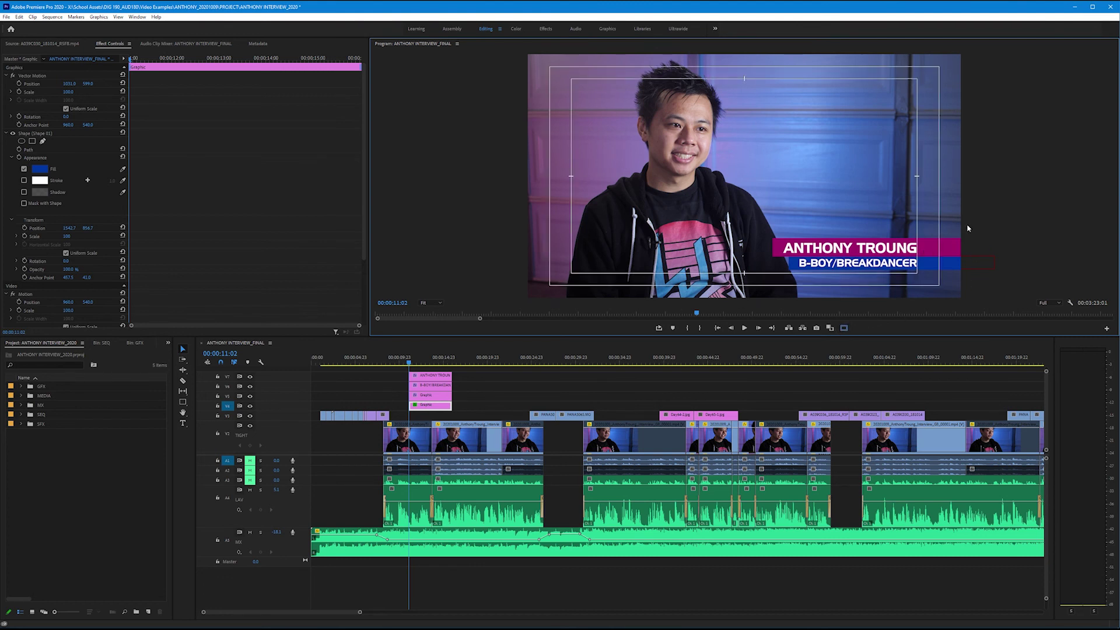